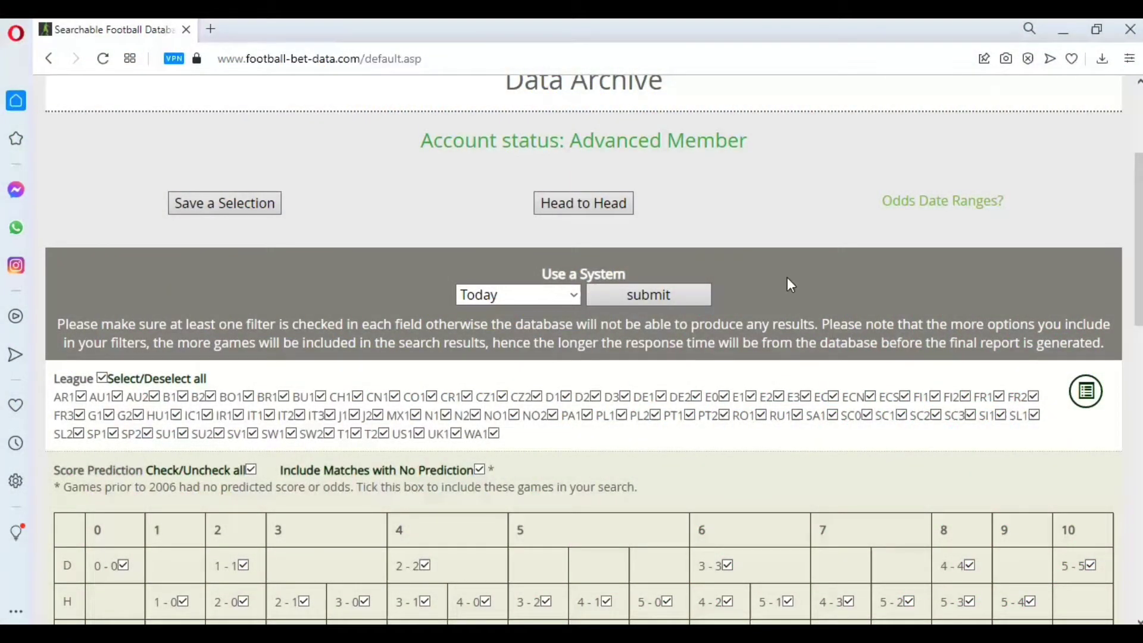
Restrict the archive search to the J1 league only
scroll(784, 274, up, 1)
scroll(789, 279, up, 1)
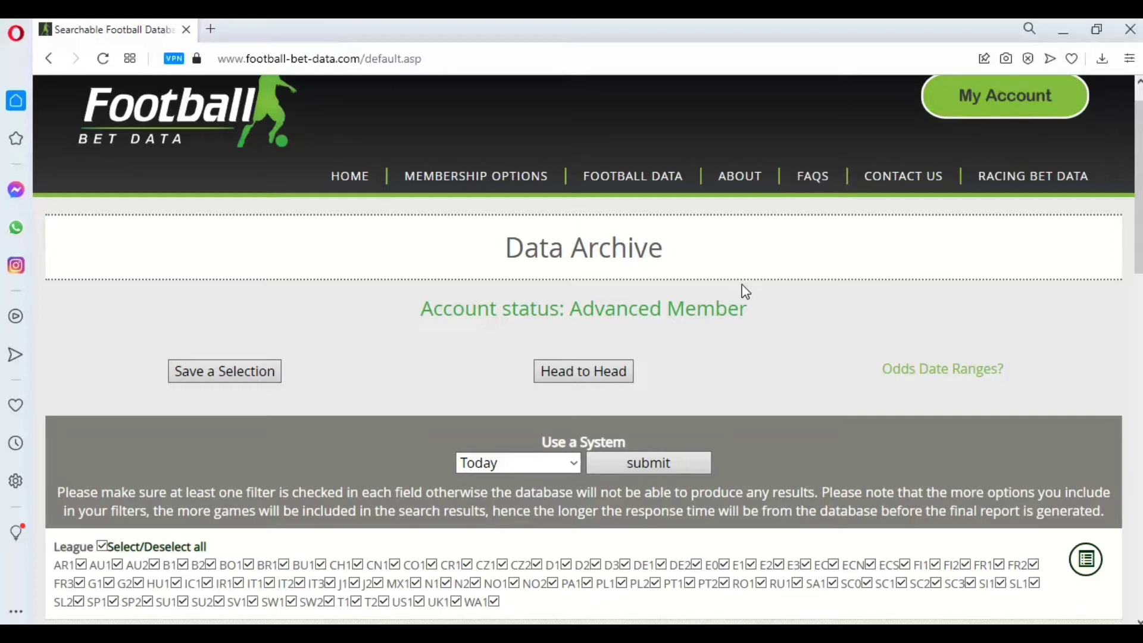
mouse_move(646, 176)
drag(741, 313, 582, 310)
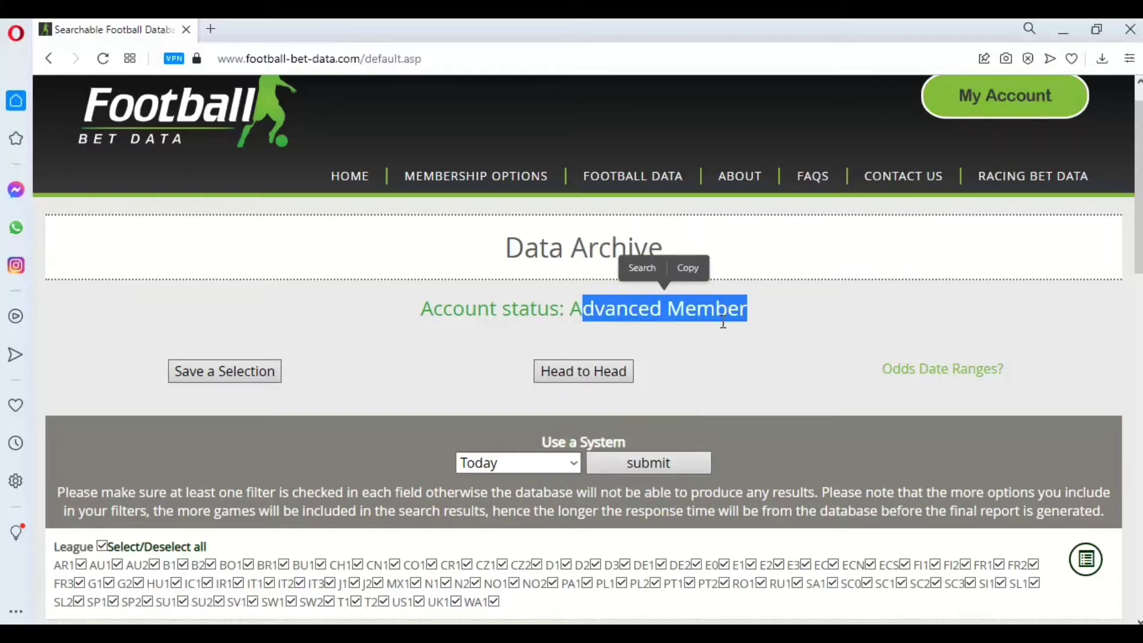
scroll(723, 325, down, 3)
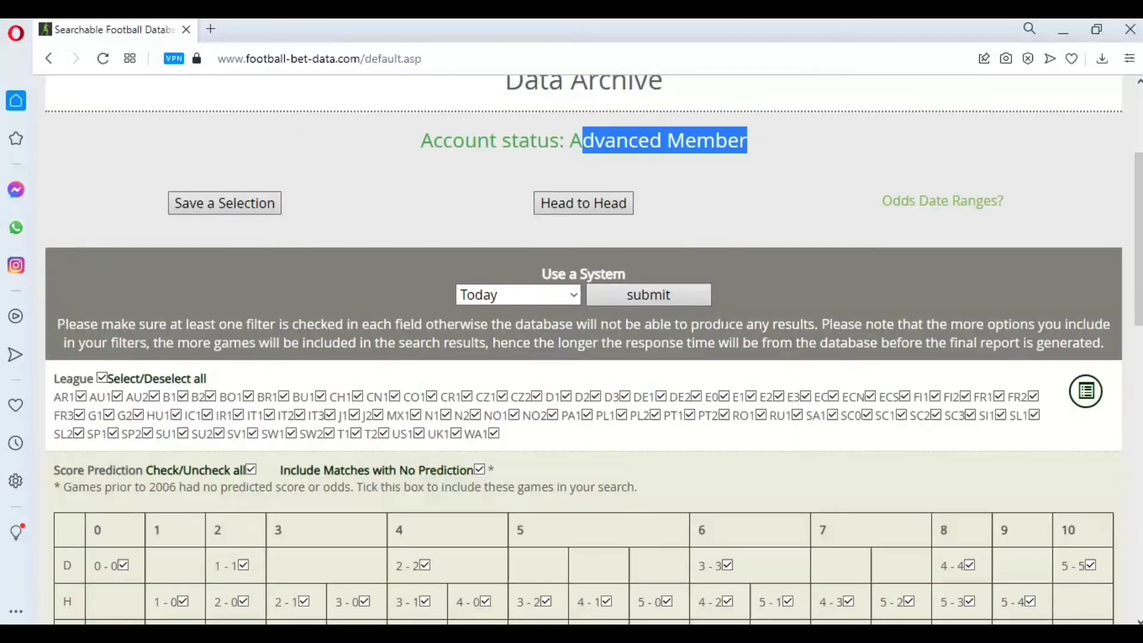
click(102, 379)
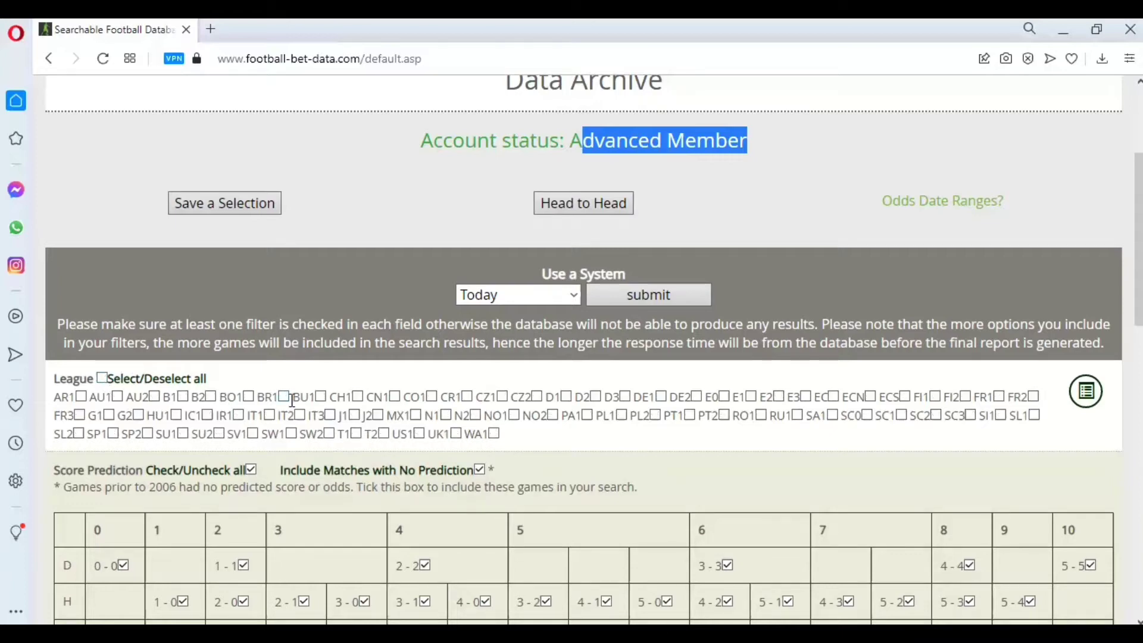
click(356, 415)
Add the 2016 and 2012 summer seasons and export the matching games directly to Excel
scroll(561, 443, down, 4)
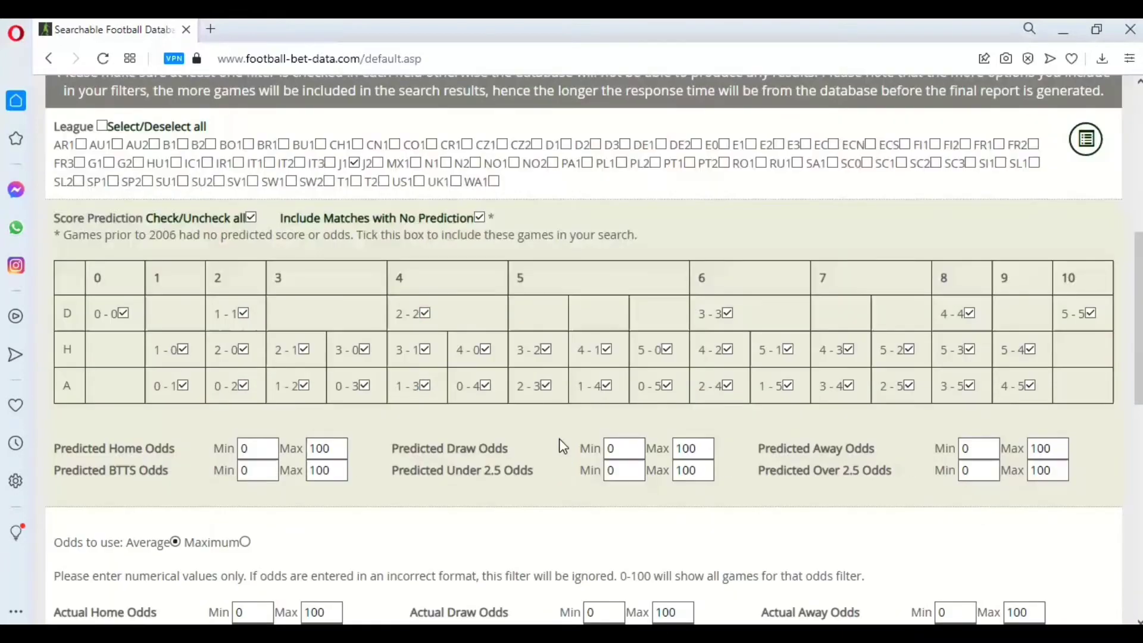
scroll(414, 372, down, 3)
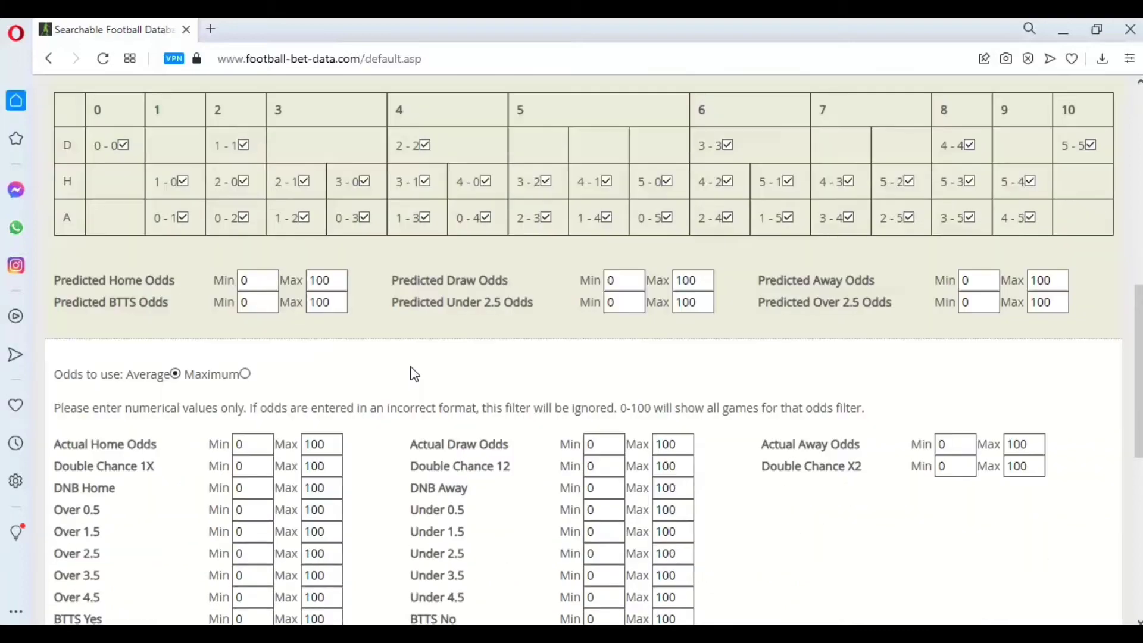
scroll(414, 374, down, 7)
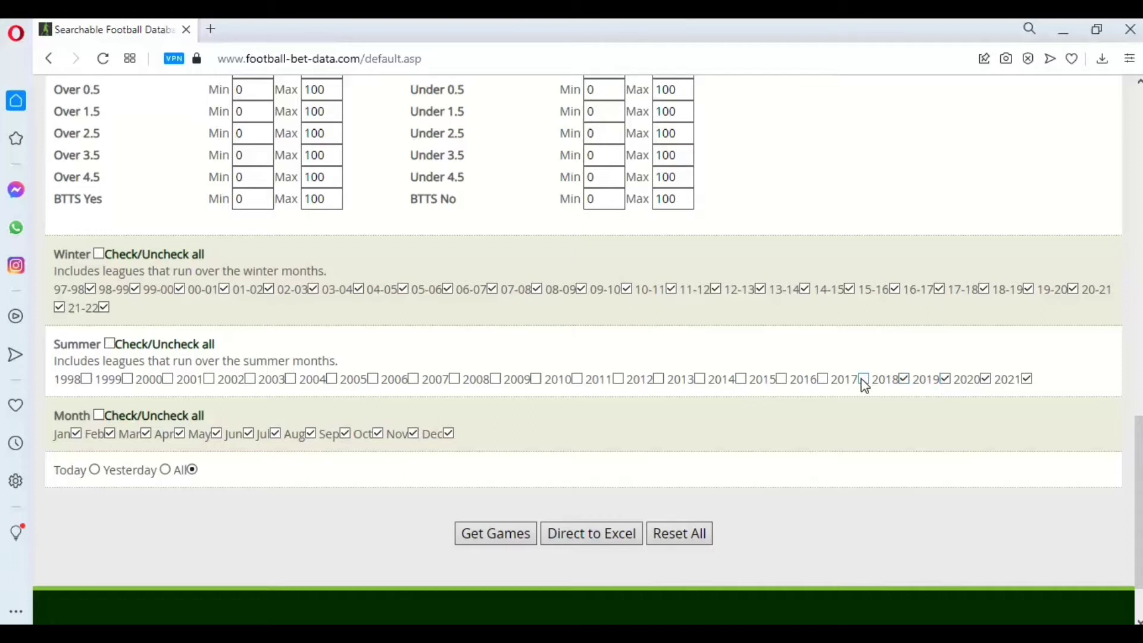
click(822, 378)
click(659, 380)
click(603, 543)
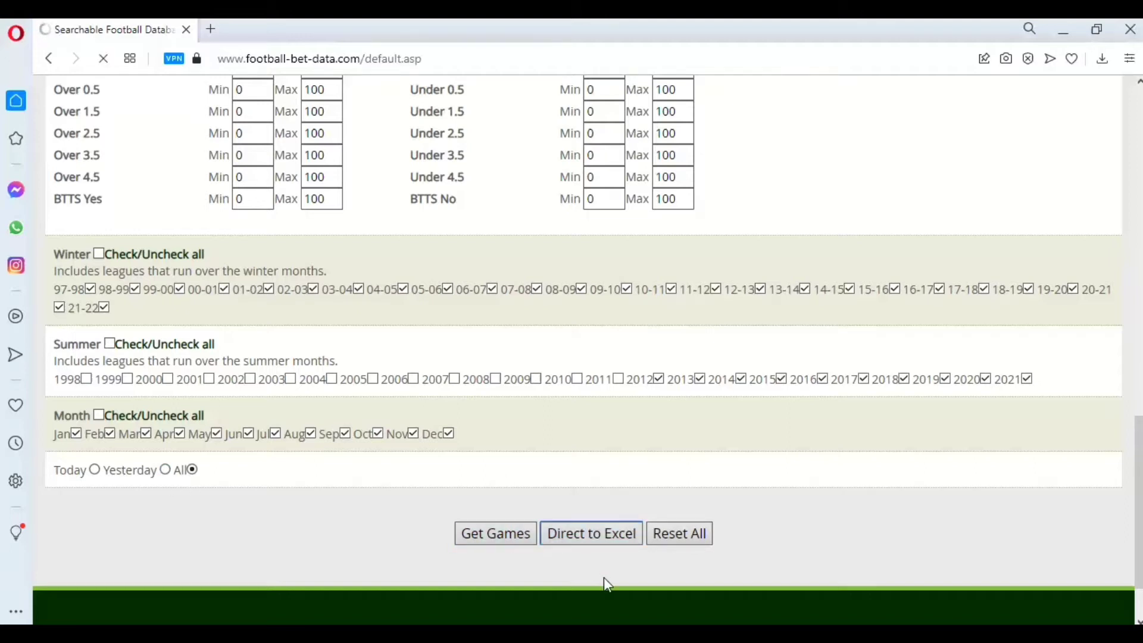
Download FBD-first-goal.xlsm from the Example Excel Downloads page and open it in Excel
scroll(652, 395, up, 15)
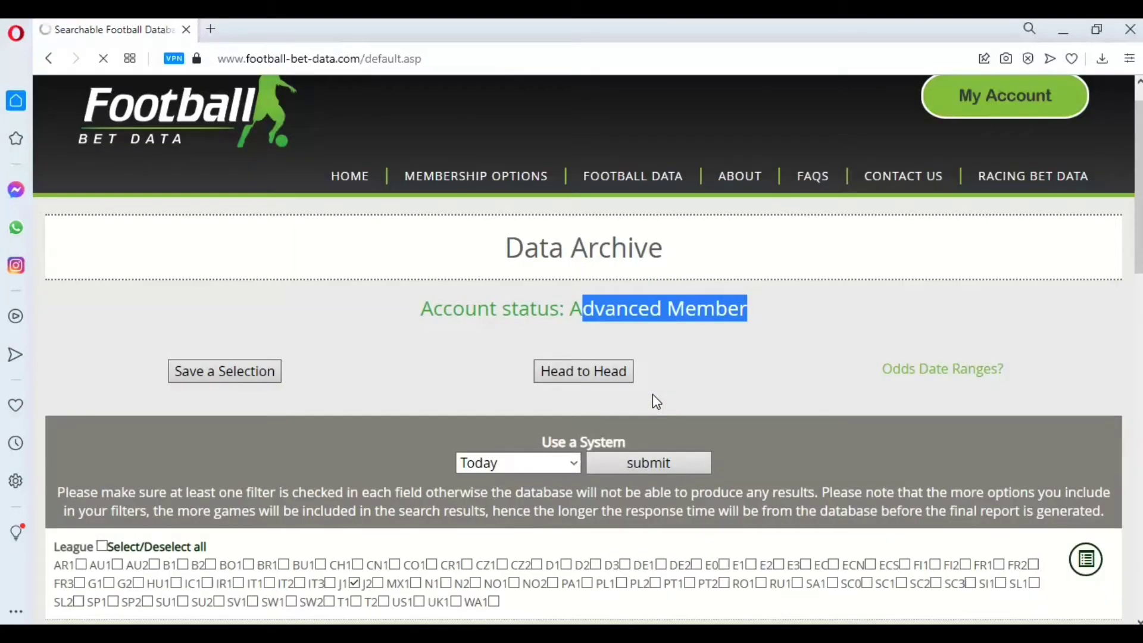
mouse_move(667, 176)
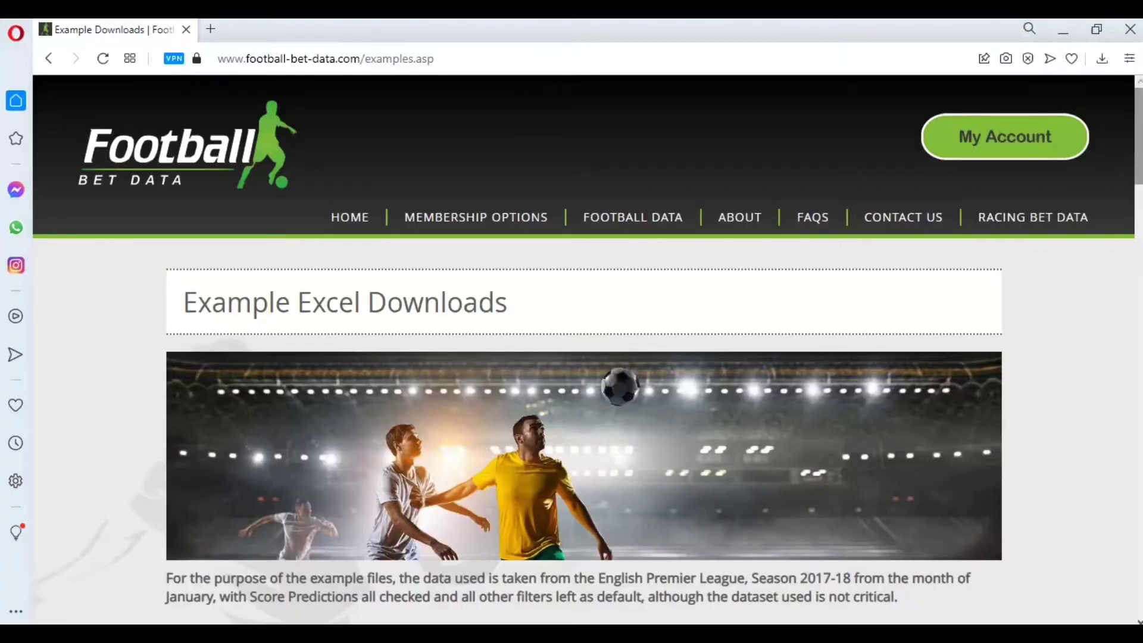
drag(1137, 149, 1088, 310)
click(538, 430)
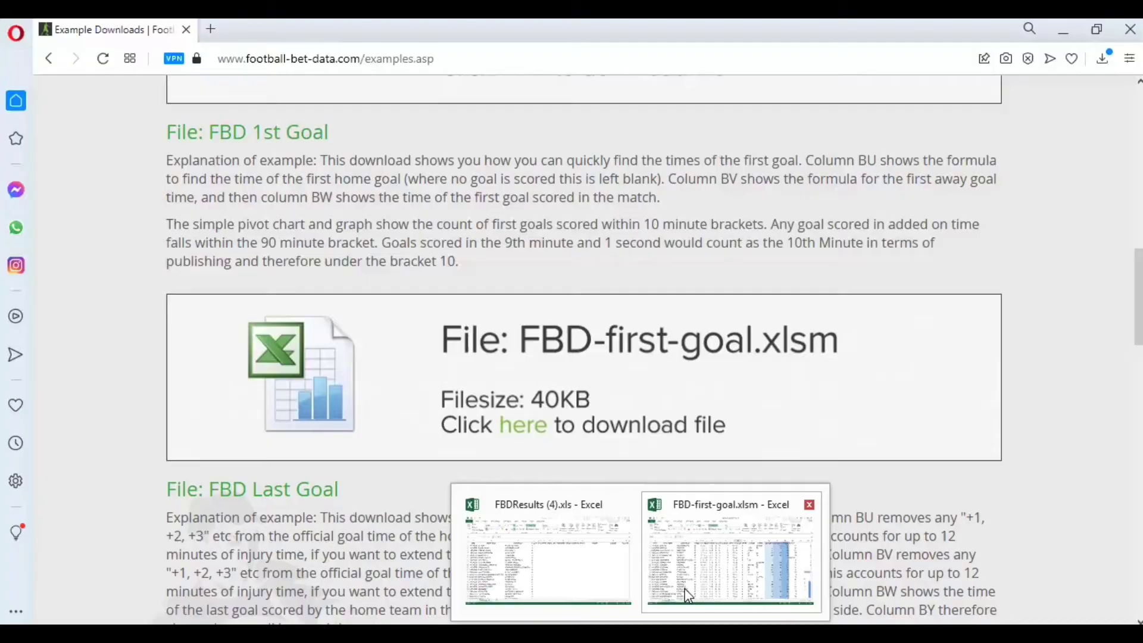
click(738, 559)
click(566, 441)
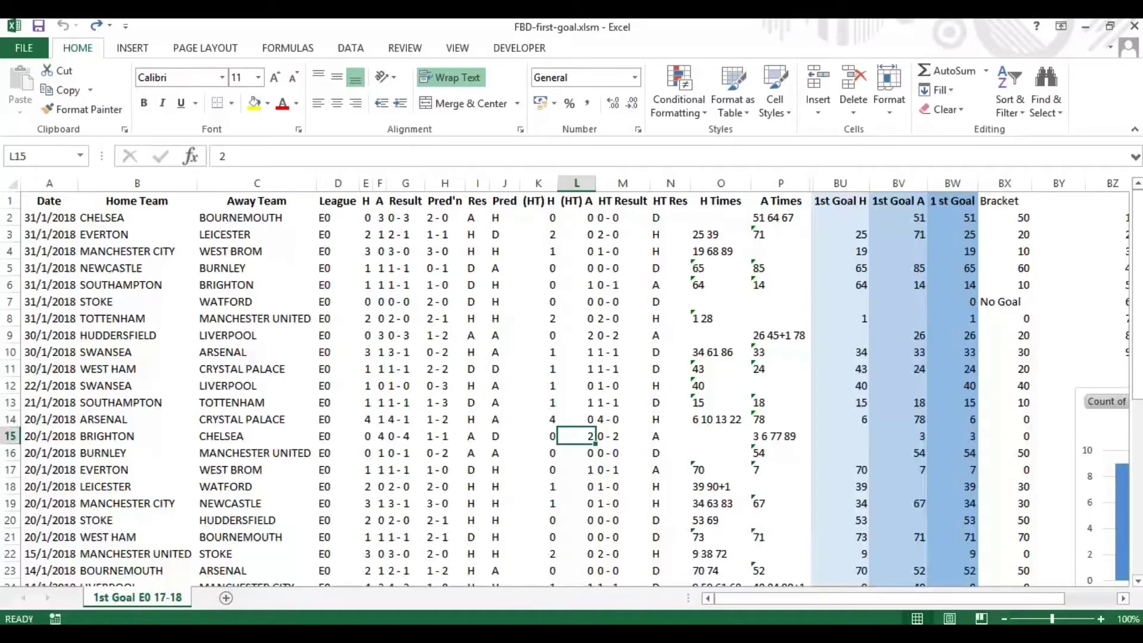
Copy the J1 data in columns A to BT of FBDResults (4)
mouse_move(603, 623)
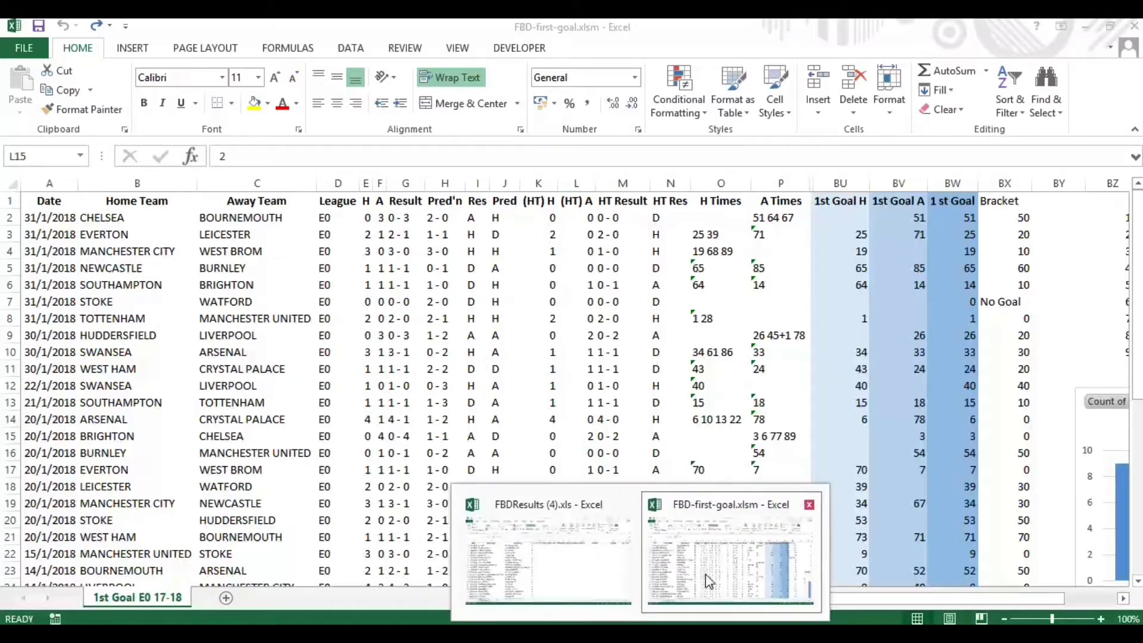
click(573, 593)
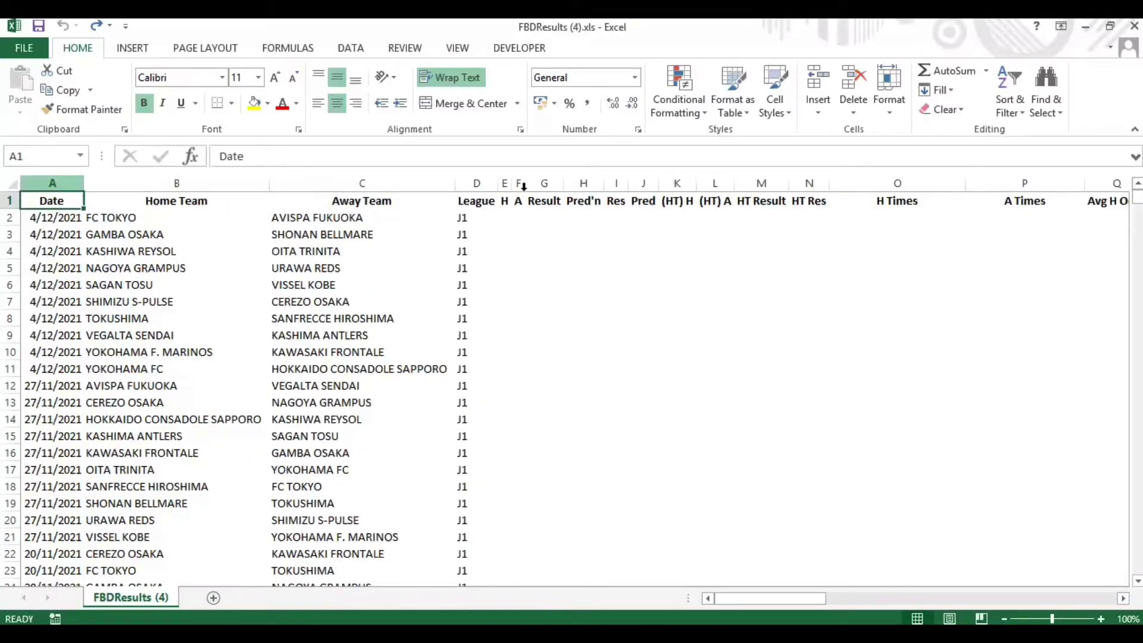
shift+click(952, 186)
drag(963, 191, 357, 230)
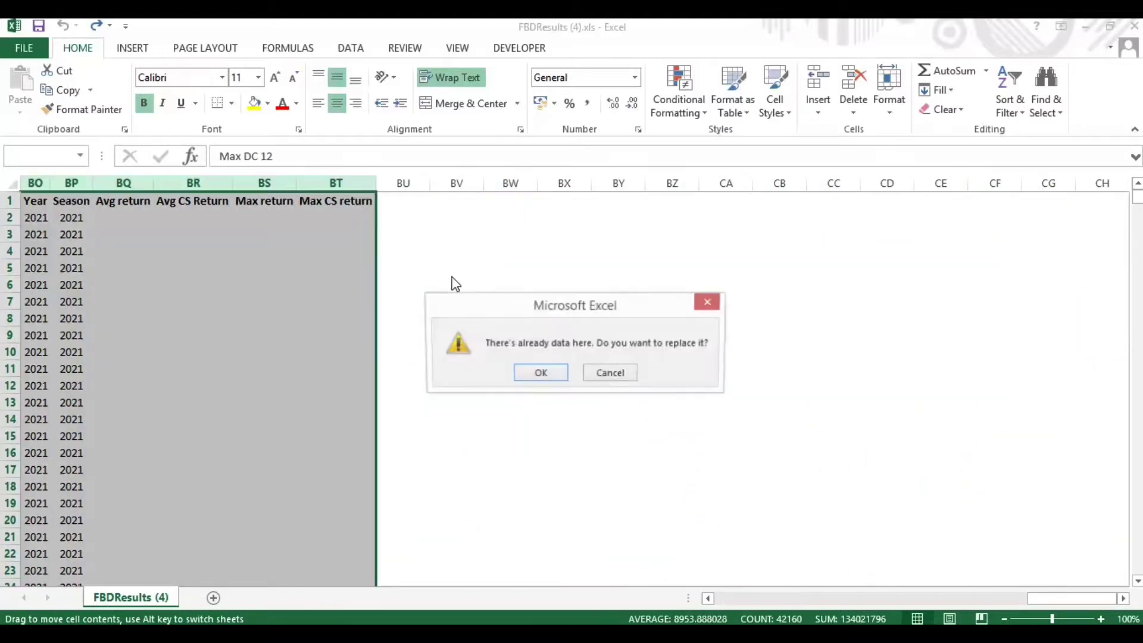
click(612, 383)
drag(335, 183, 3, 181)
key(ctrl+c)
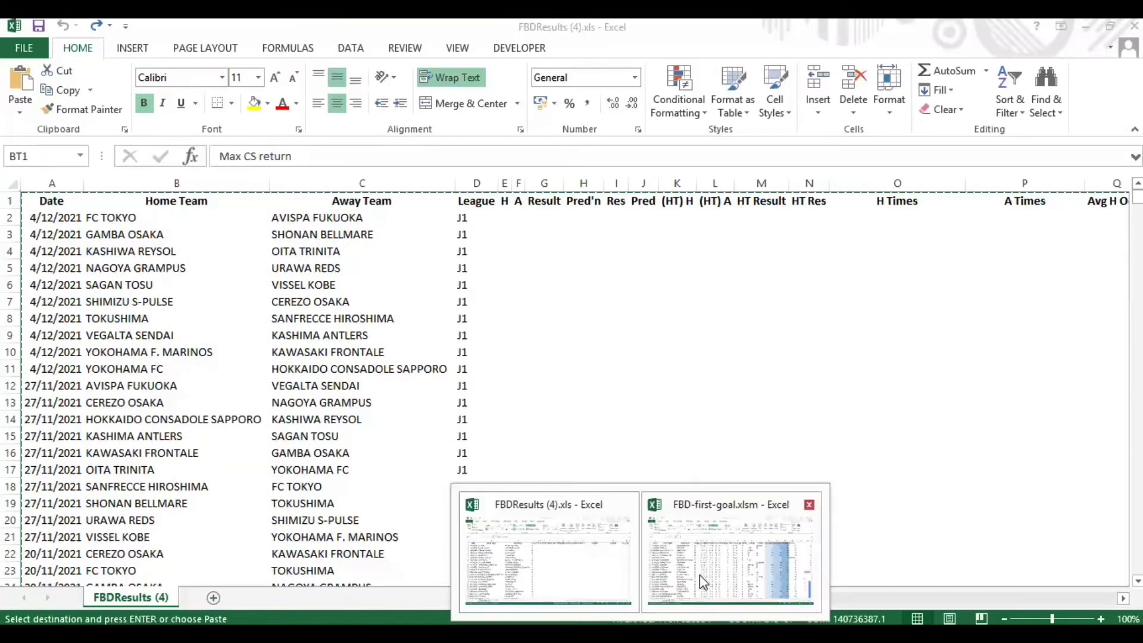
Paste the J1 data at cell A1 of FBD-first-goal.xlsm, replacing the old fixtures
click(727, 560)
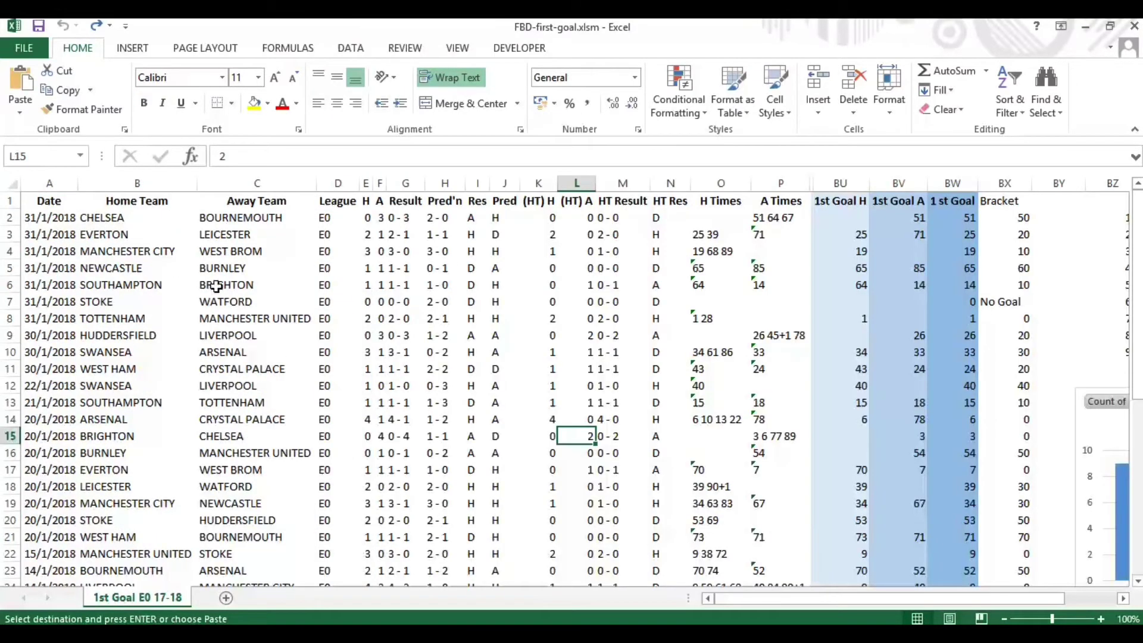
click(60, 203)
key(ctrl+v)
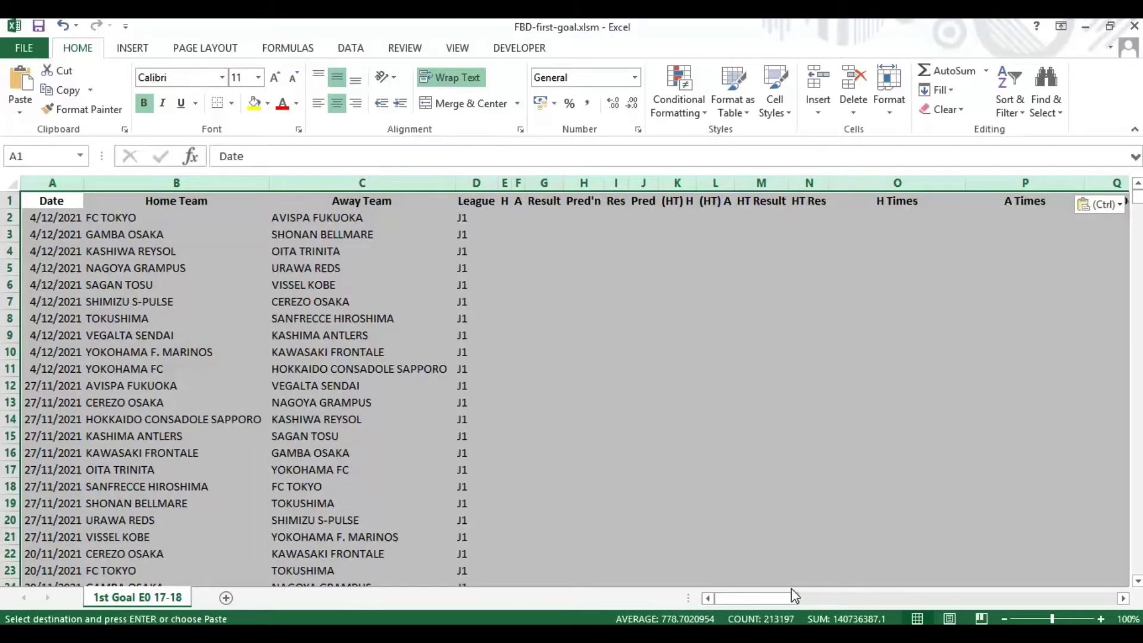
drag(787, 598, 612, 595)
Fill the BU–BX first-goal minute and bracket formulas down to the last J1 data row
click(398, 325)
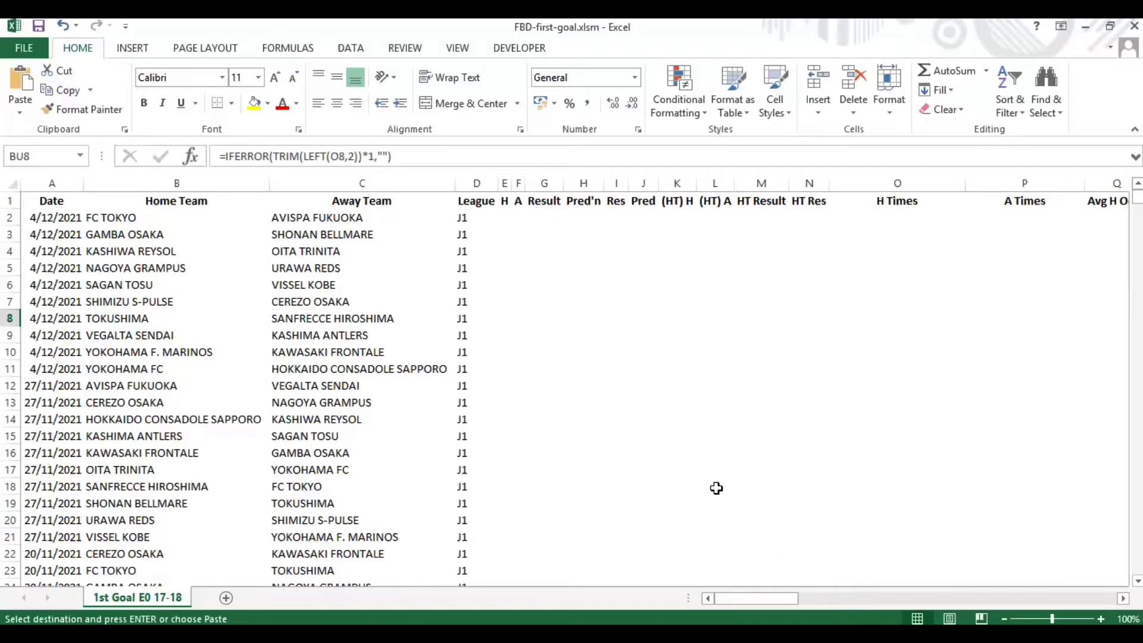
drag(766, 598, 1108, 596)
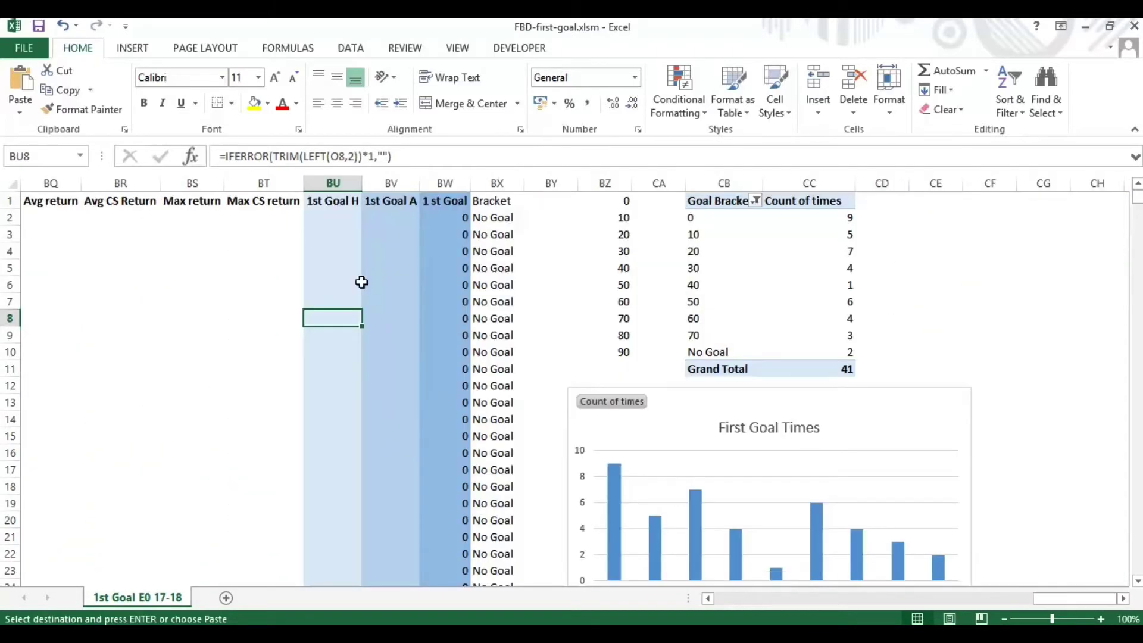
key(ctrl+shift+Down)
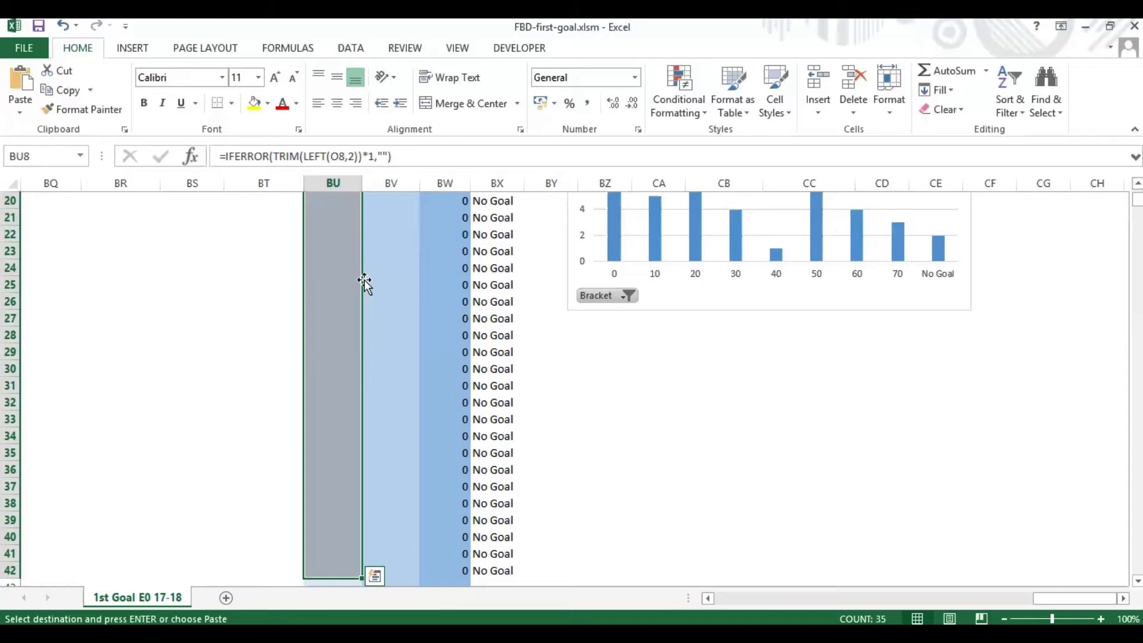
scroll(363, 281, down, 5)
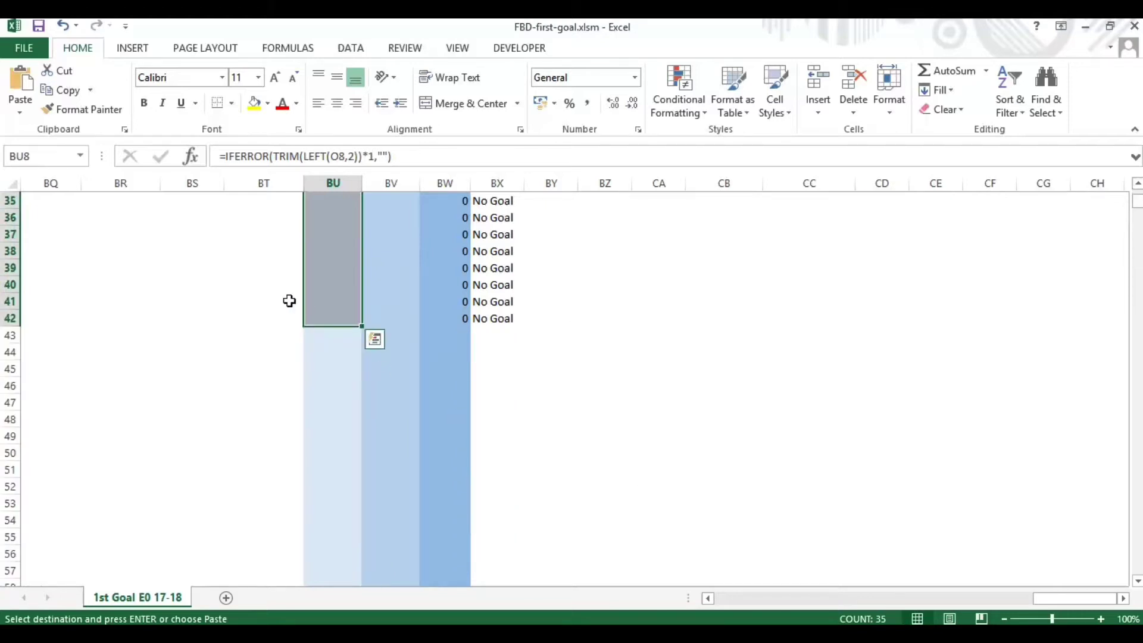
drag(316, 301, 511, 327)
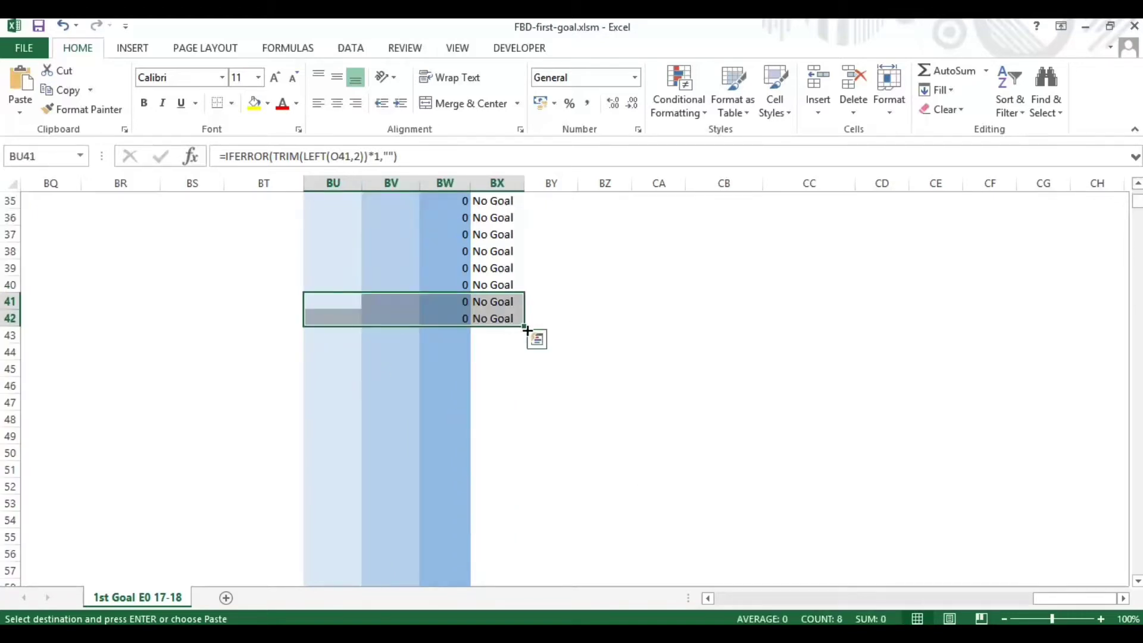
double_click(523, 326)
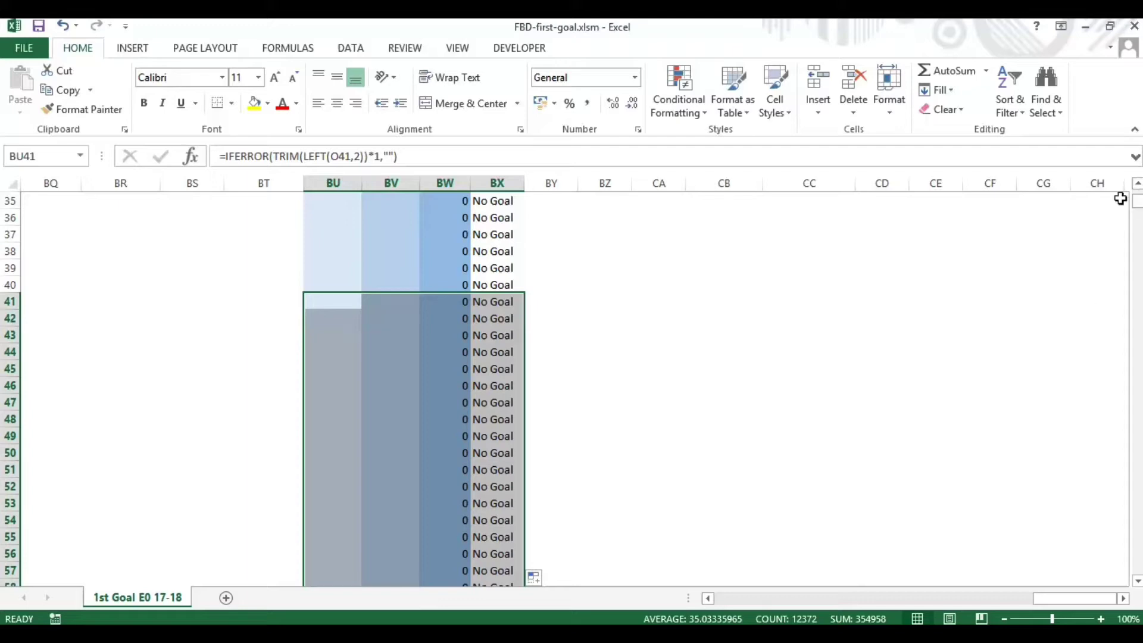
drag(1135, 201, 1132, 582)
drag(1054, 598, 421, 594)
scroll(312, 530, down, 2)
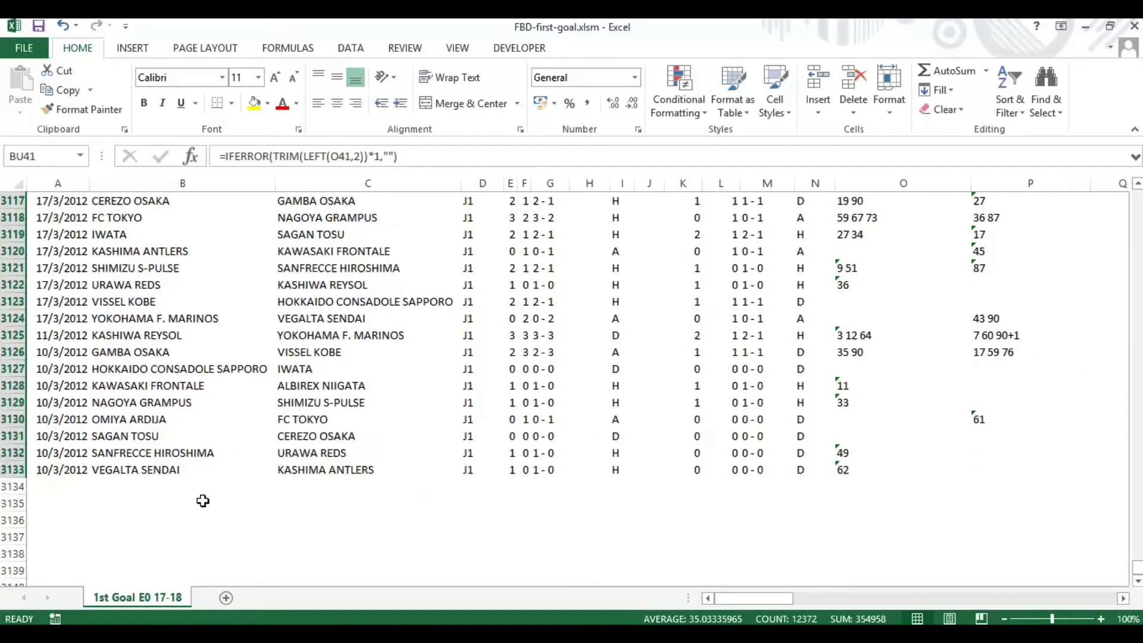
drag(768, 605, 1122, 613)
drag(1137, 568, 1124, 127)
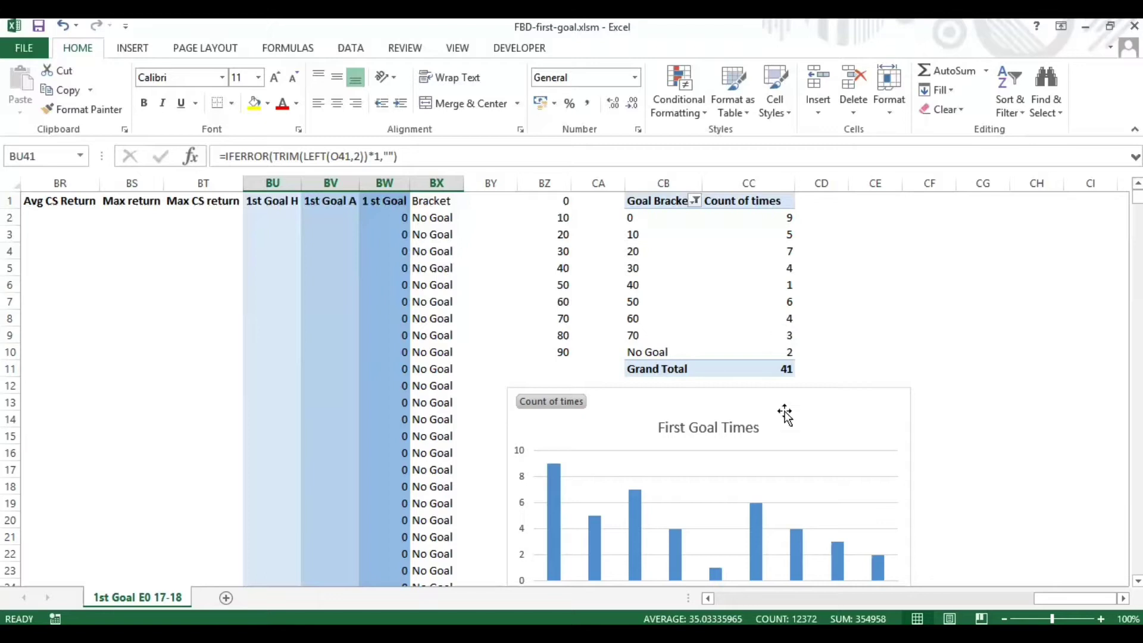
Refresh all data so the pivot and chart total 2982 J1 matches, then return to columns A–Q
scroll(786, 417, down, 2)
scroll(755, 421, up, 2)
click(707, 321)
click(598, 48)
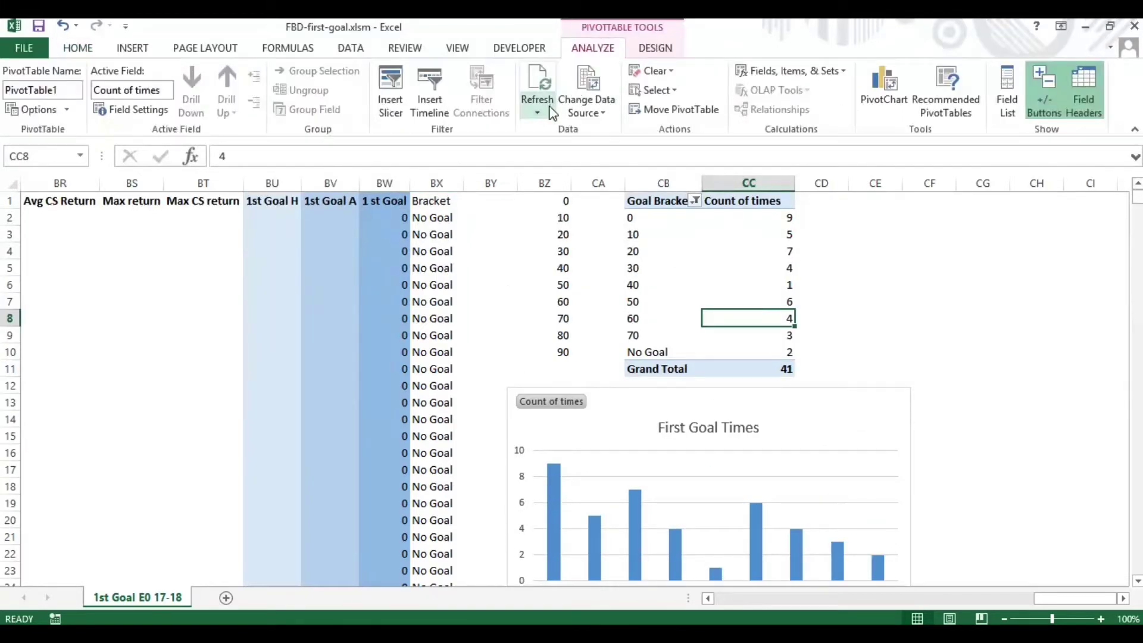
click(539, 111)
click(561, 150)
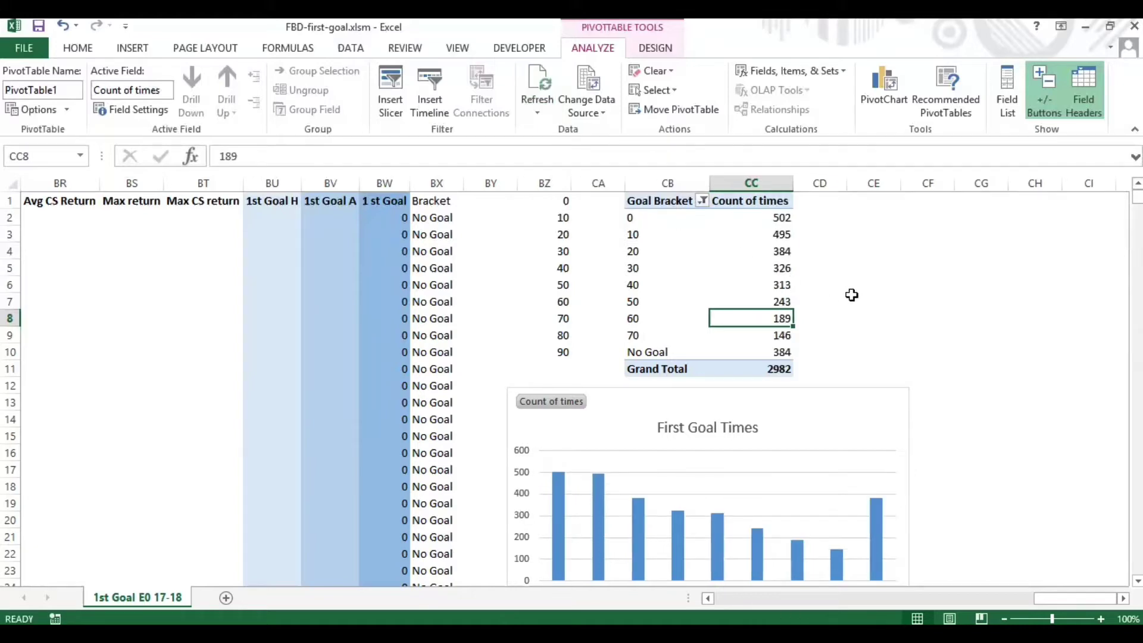
scroll(686, 349, down, 1)
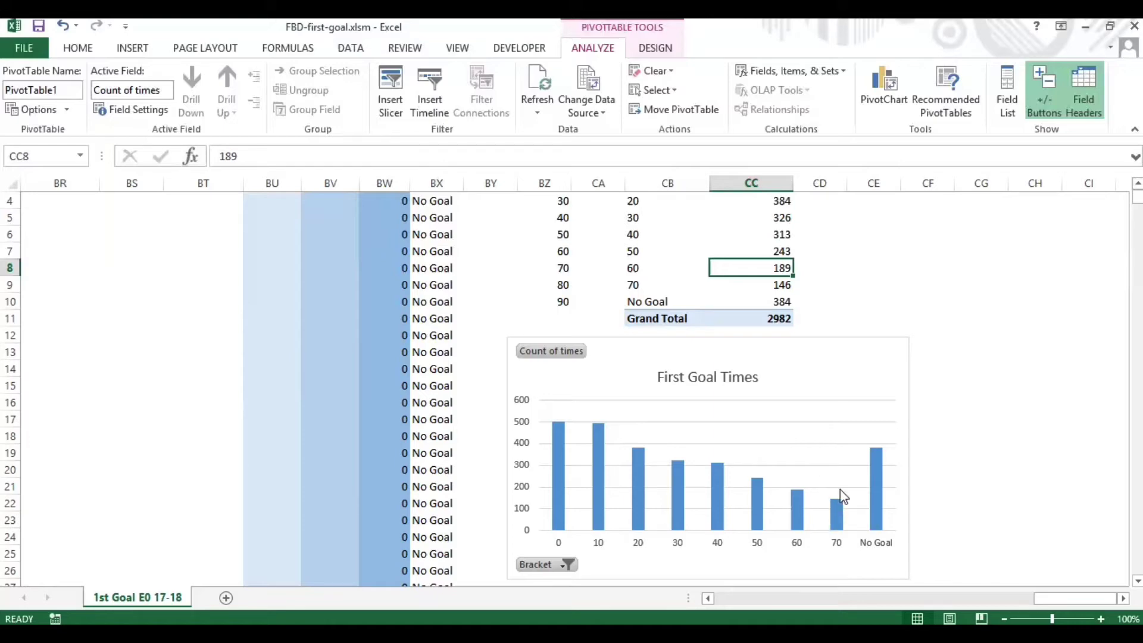
drag(1083, 598, 595, 599)
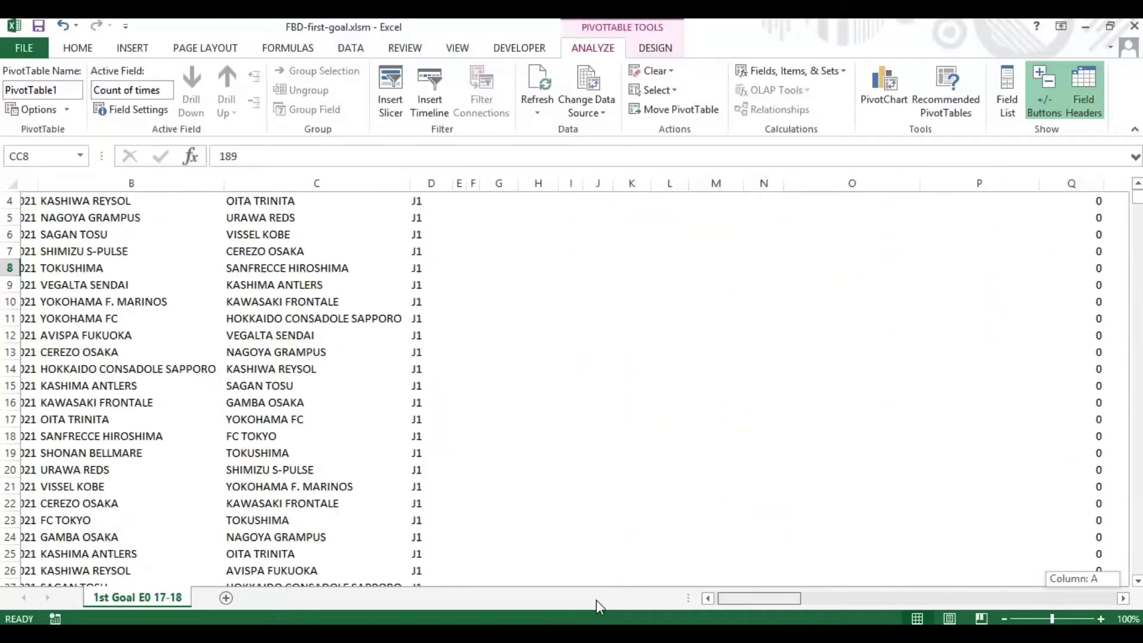
On a new Sheet1, create a pivot table from columns A:BX of the match data sheet
click(226, 598)
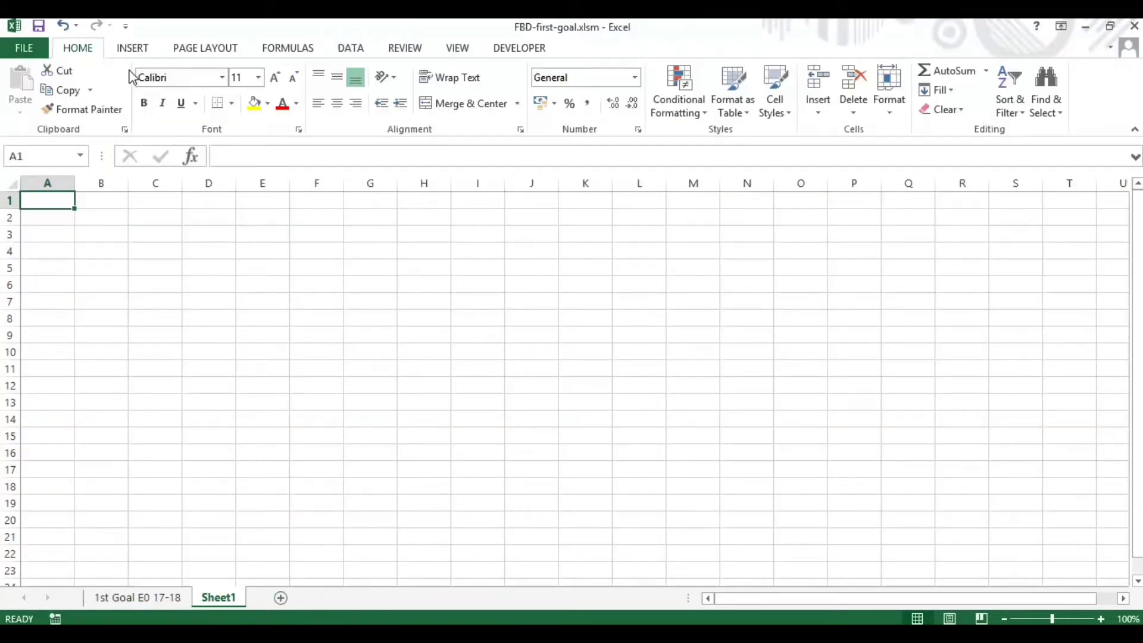
click(131, 48)
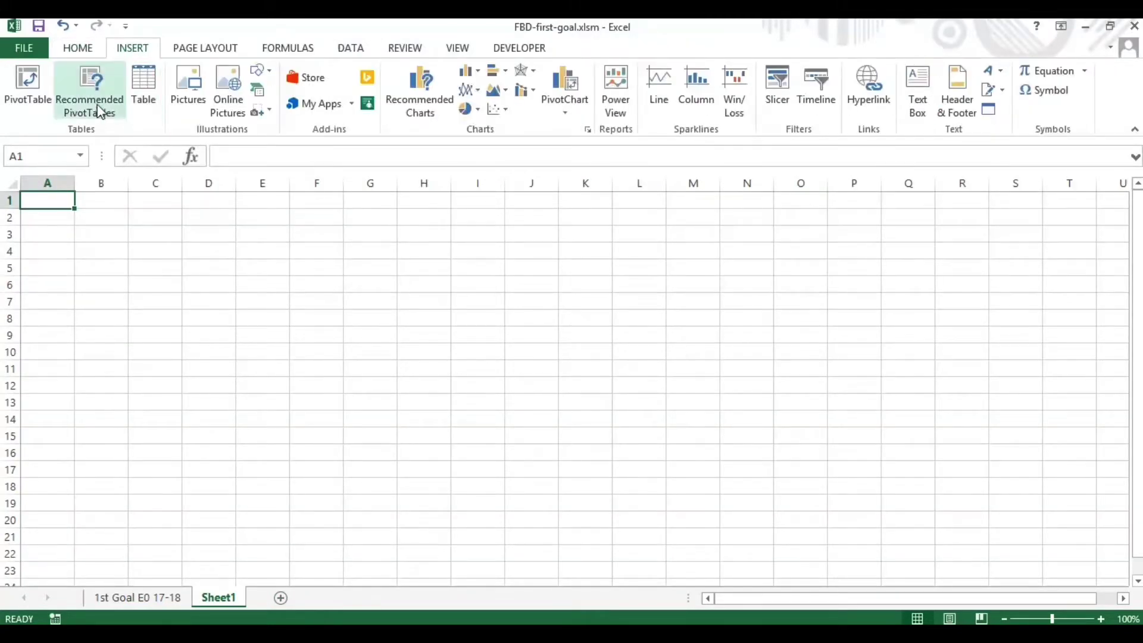
click(35, 107)
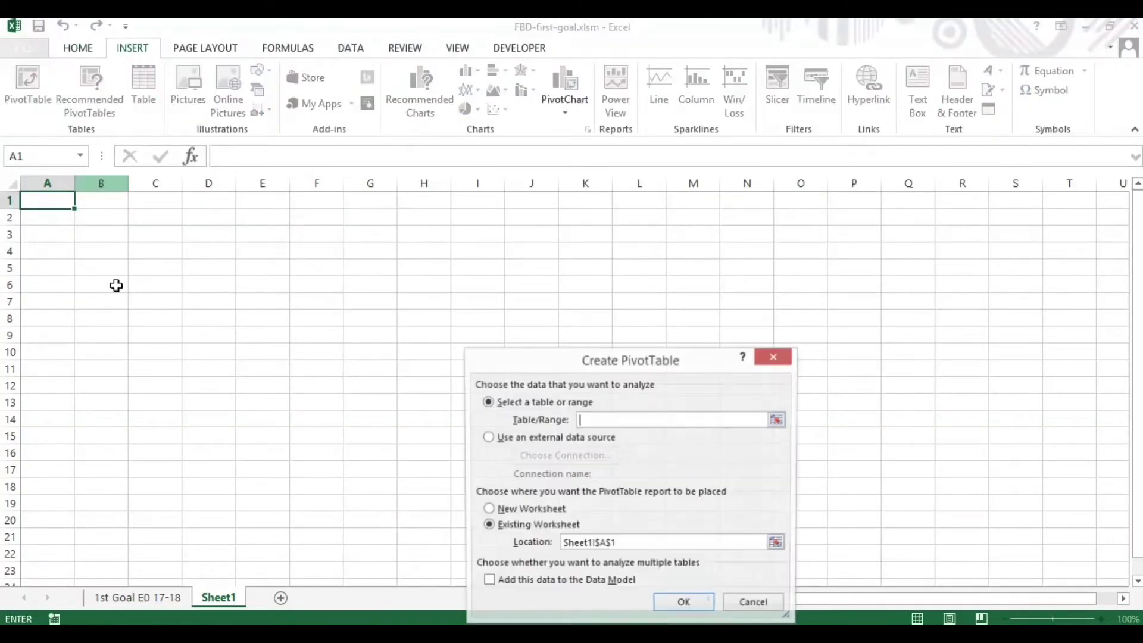
click(170, 599)
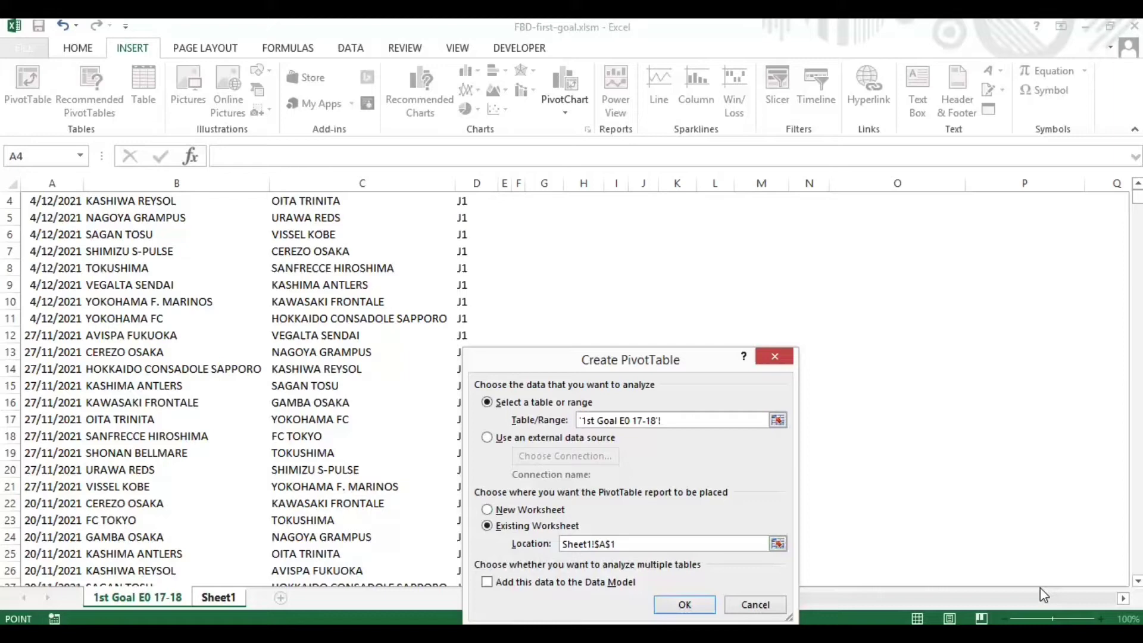
scroll(1137, 201, up, 1)
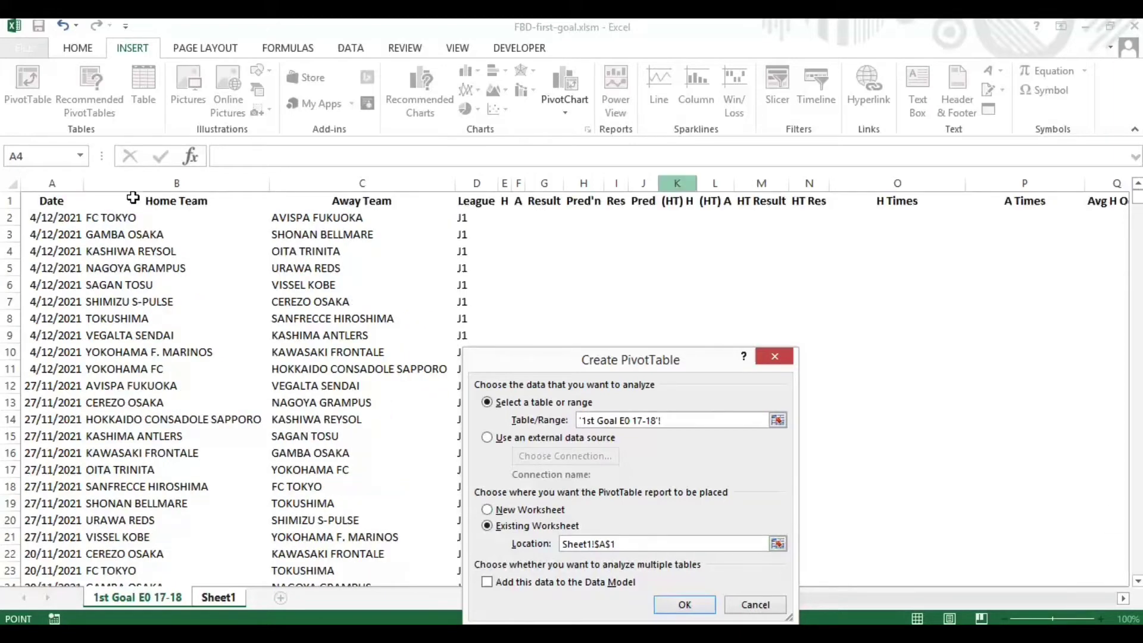
drag(66, 183, 1140, 233)
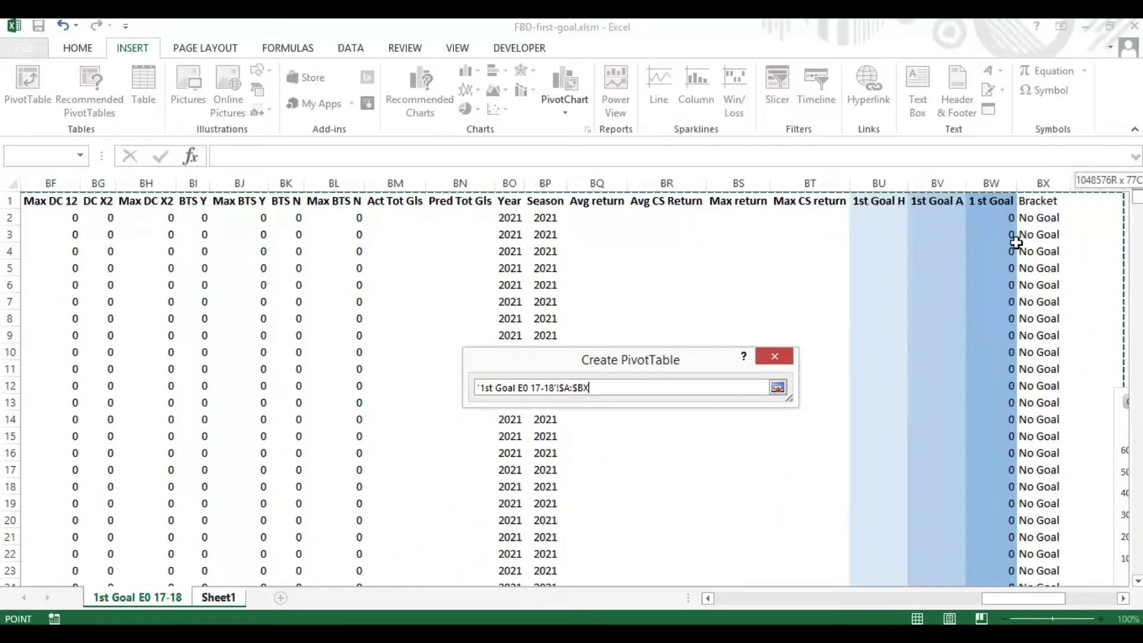
drag(1016, 243, 1057, 240)
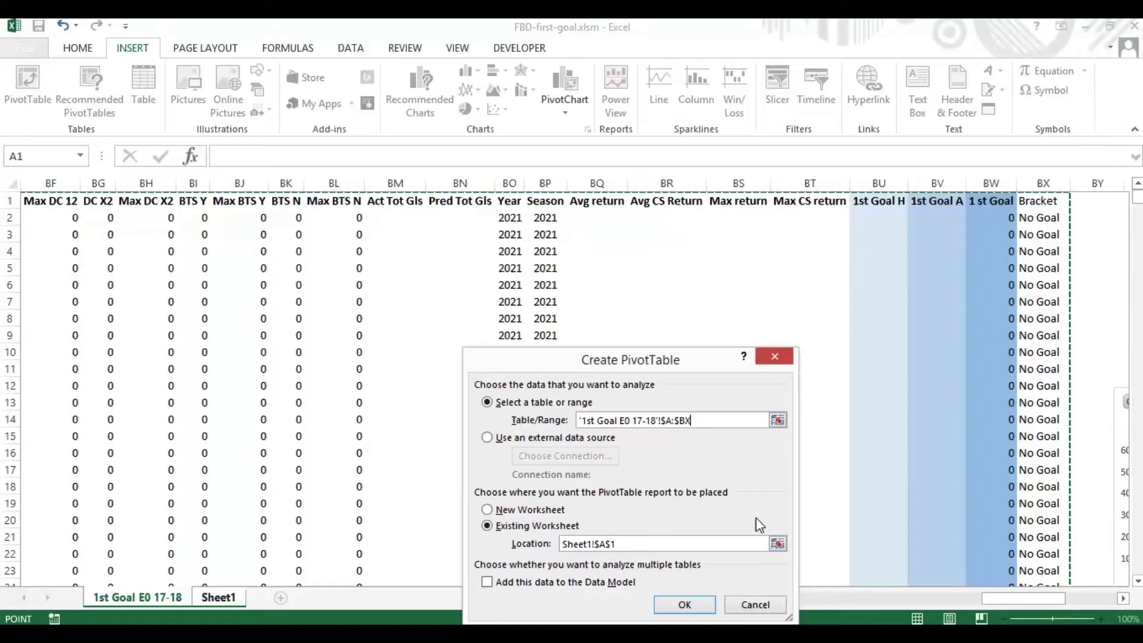
click(685, 604)
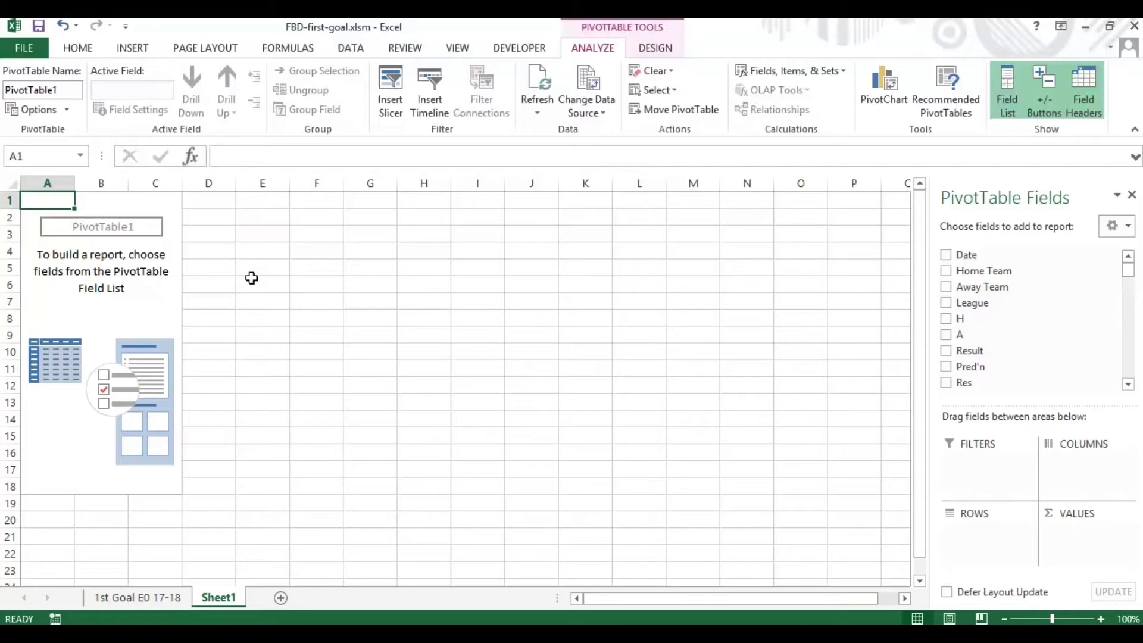
Add Date, Home Team, Away Team, League, Result, Pred'n and HT Res as row fields
drag(1018, 257, 995, 556)
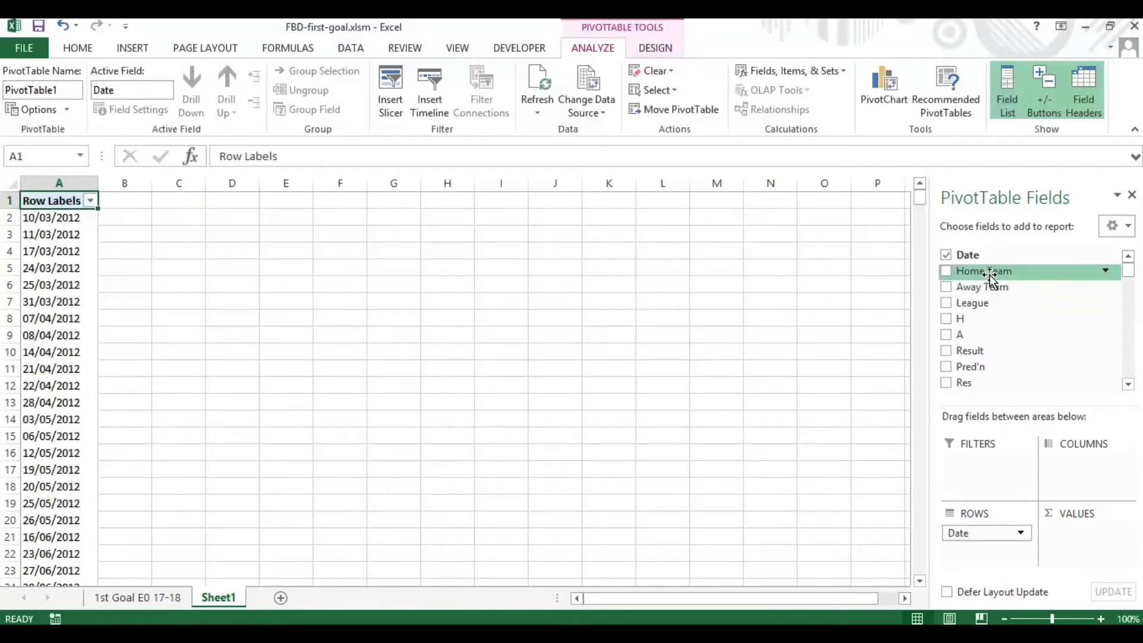
drag(990, 277, 991, 556)
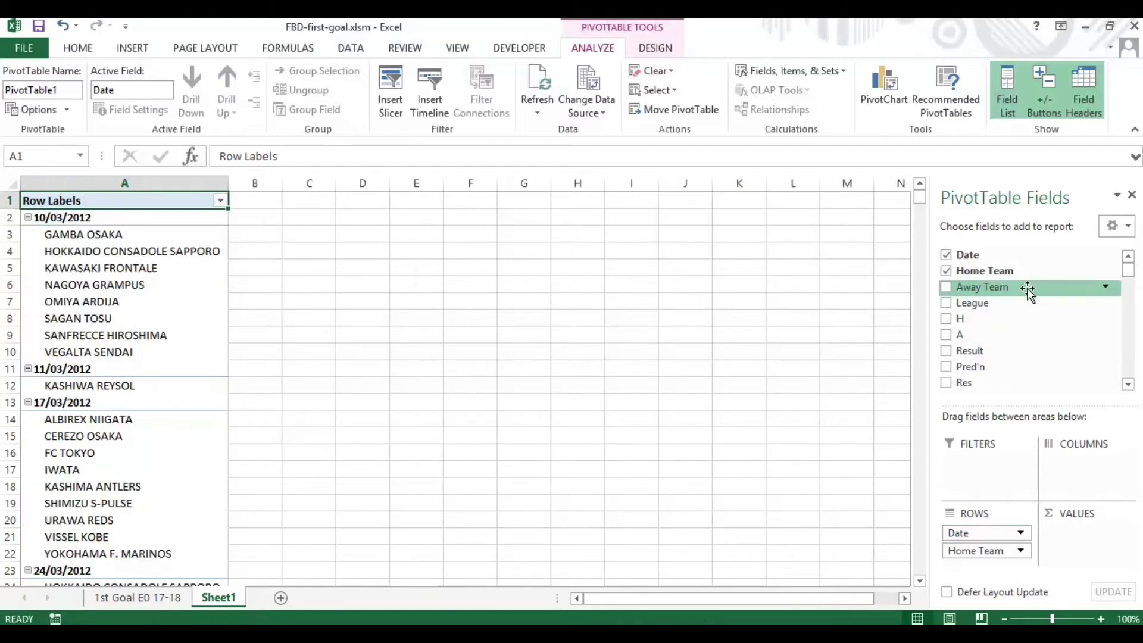
drag(1028, 290, 1006, 566)
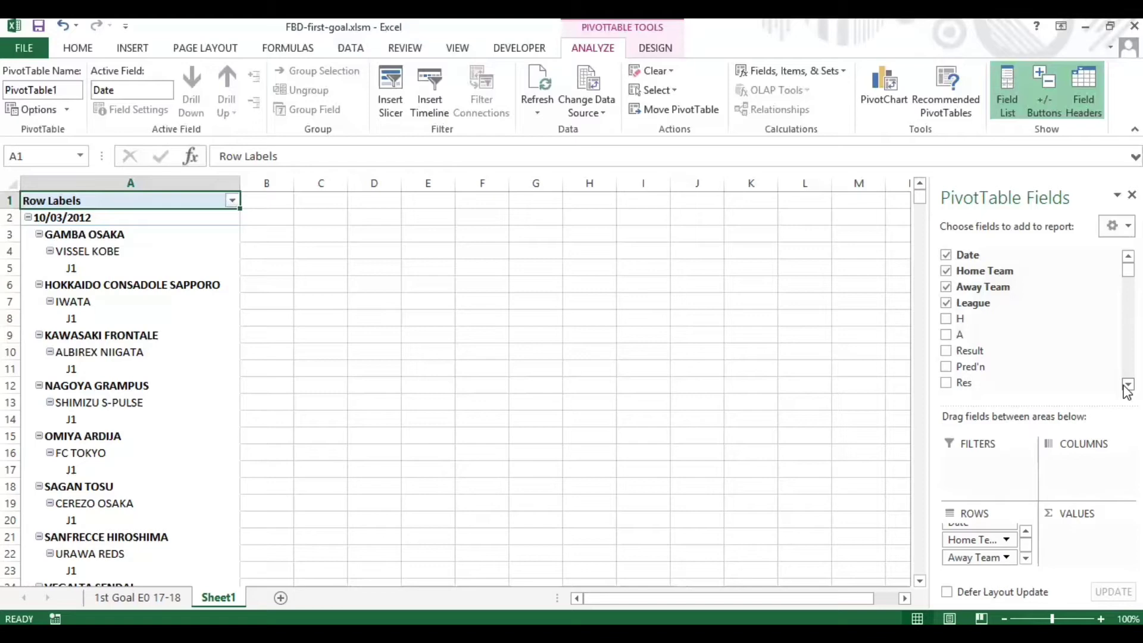
click(1127, 384)
click(1127, 384)
click(1127, 385)
click(1127, 385)
click(1127, 384)
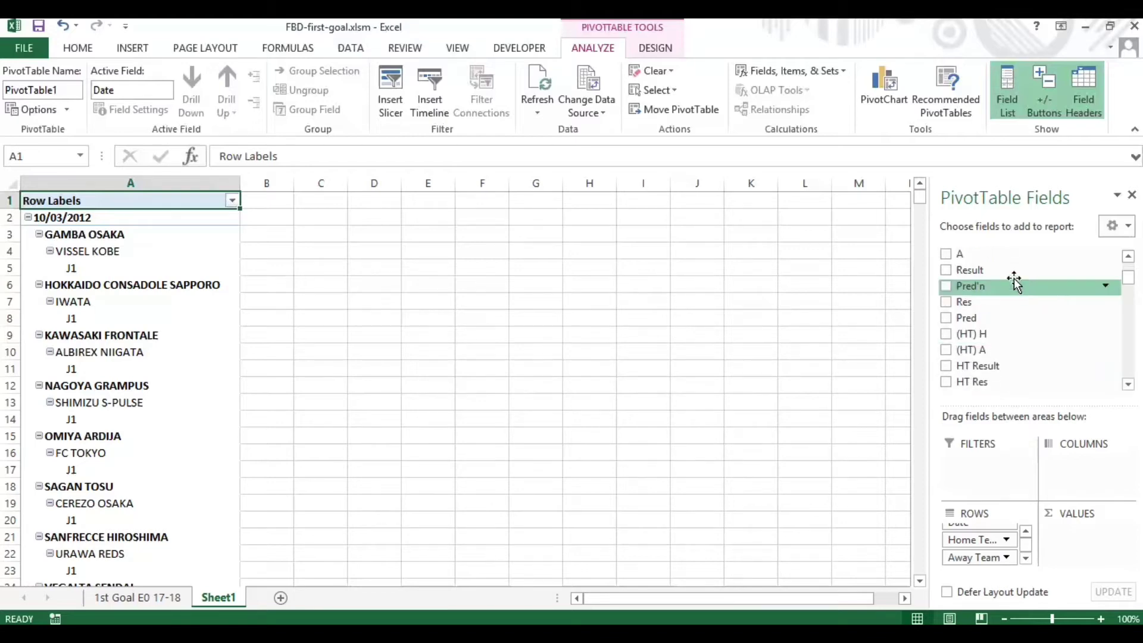
drag(1014, 272, 988, 565)
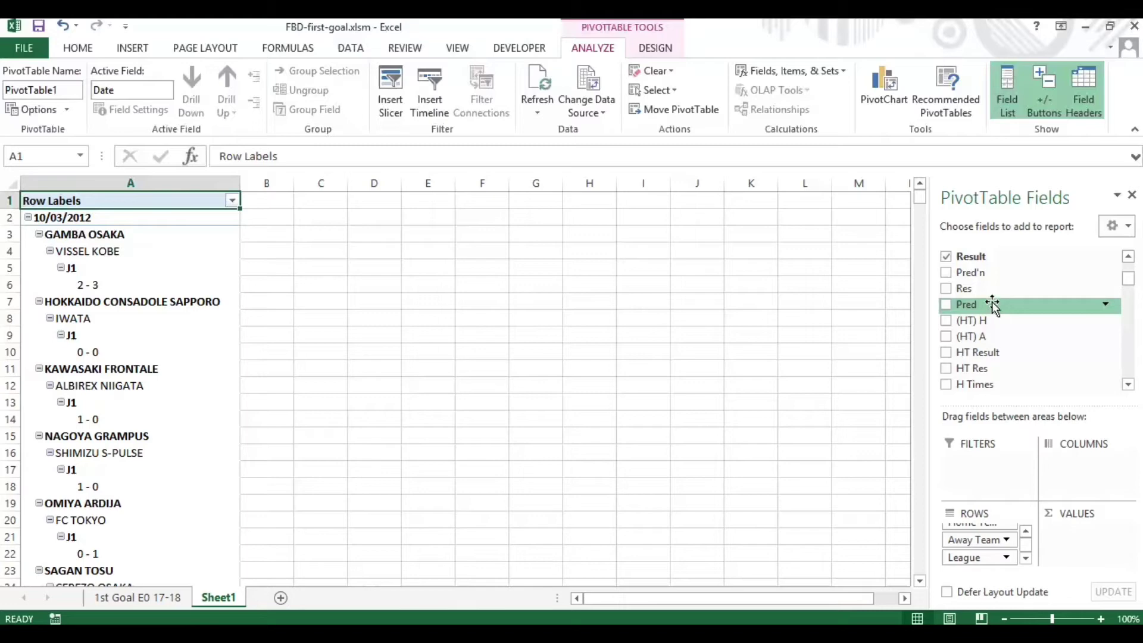
drag(992, 305, 986, 569)
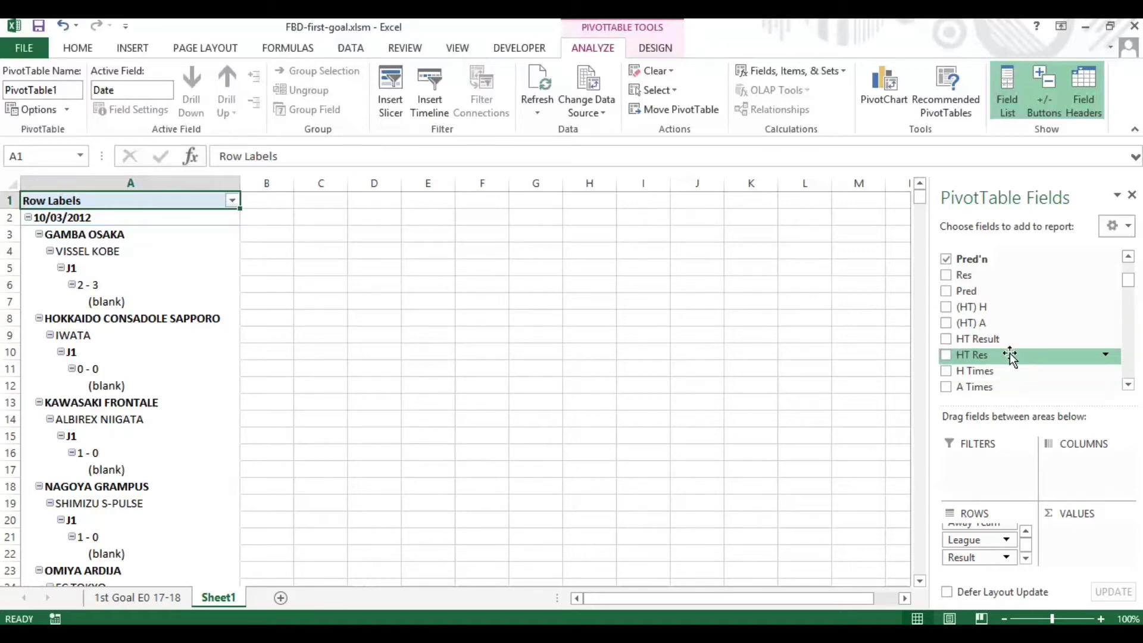
drag(1010, 355, 994, 562)
drag(1129, 283, 1131, 292)
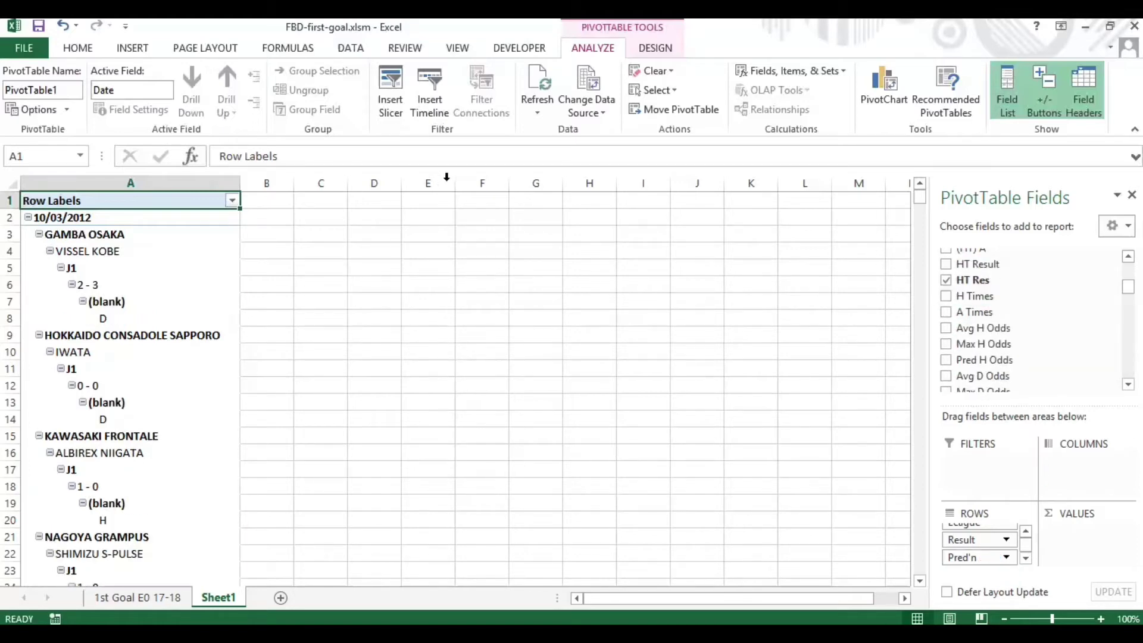
Switch the pivot to tabular form with item labels repeated on every row
click(657, 47)
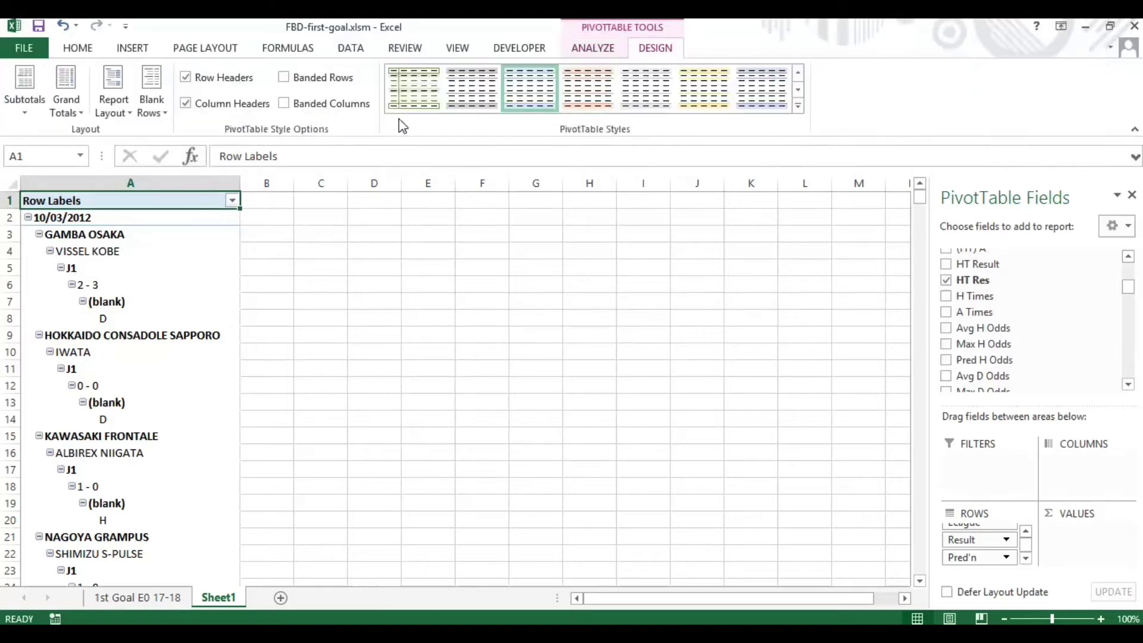
click(125, 114)
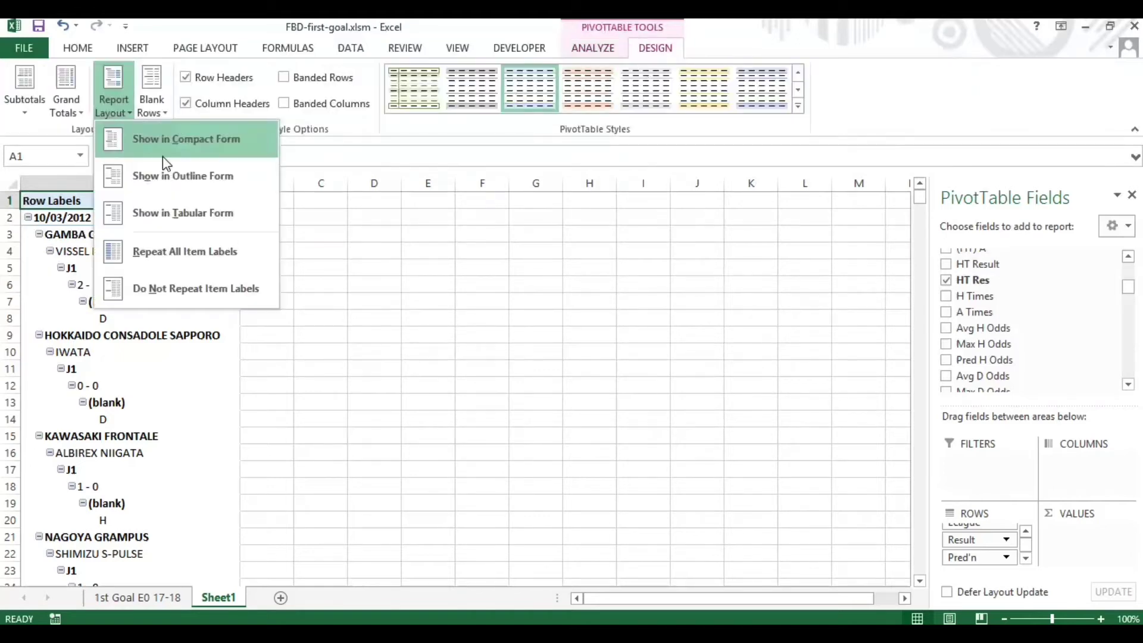
click(216, 225)
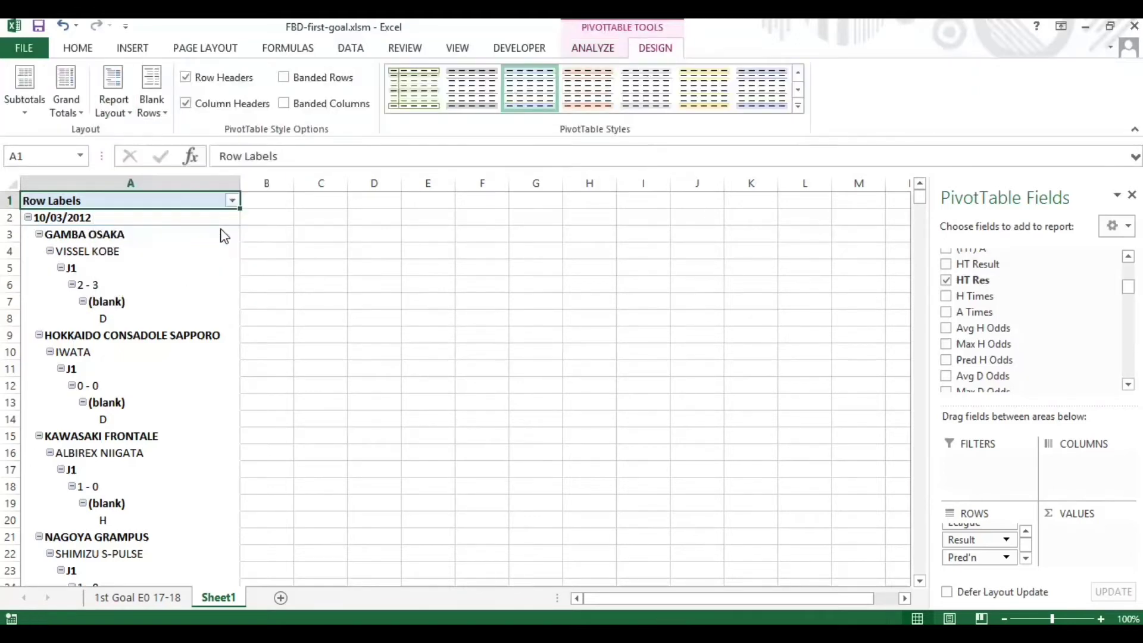
click(128, 113)
click(187, 245)
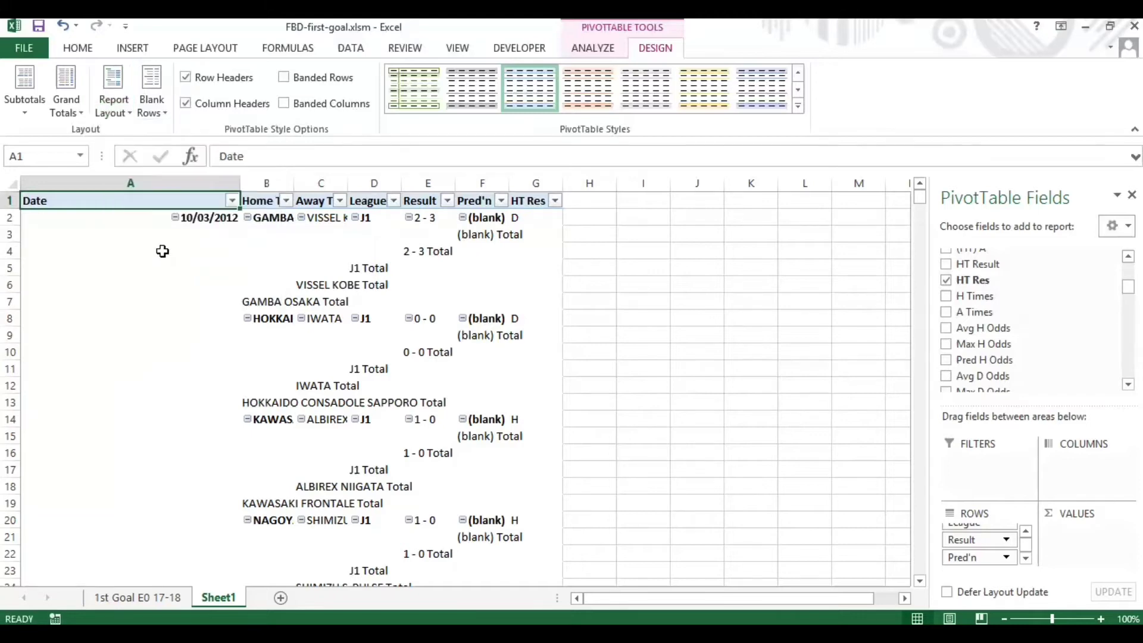
Turn off subtotals for Home Team, Away Team, League, Result and Pred'n
right_click(204, 201)
key(Escape)
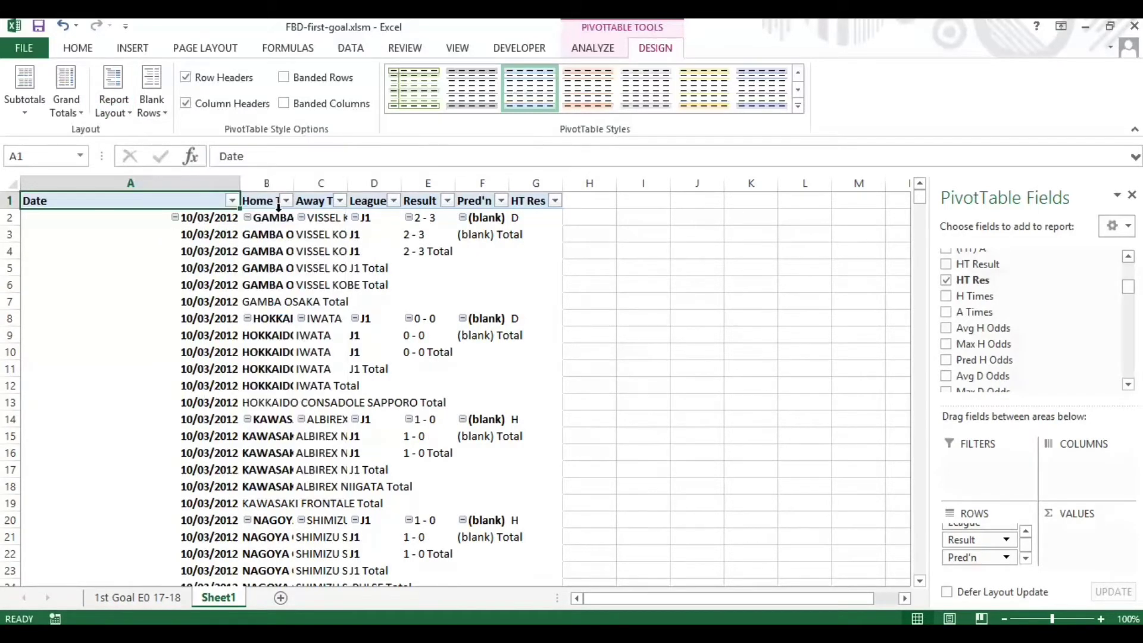
right_click(267, 203)
click(307, 321)
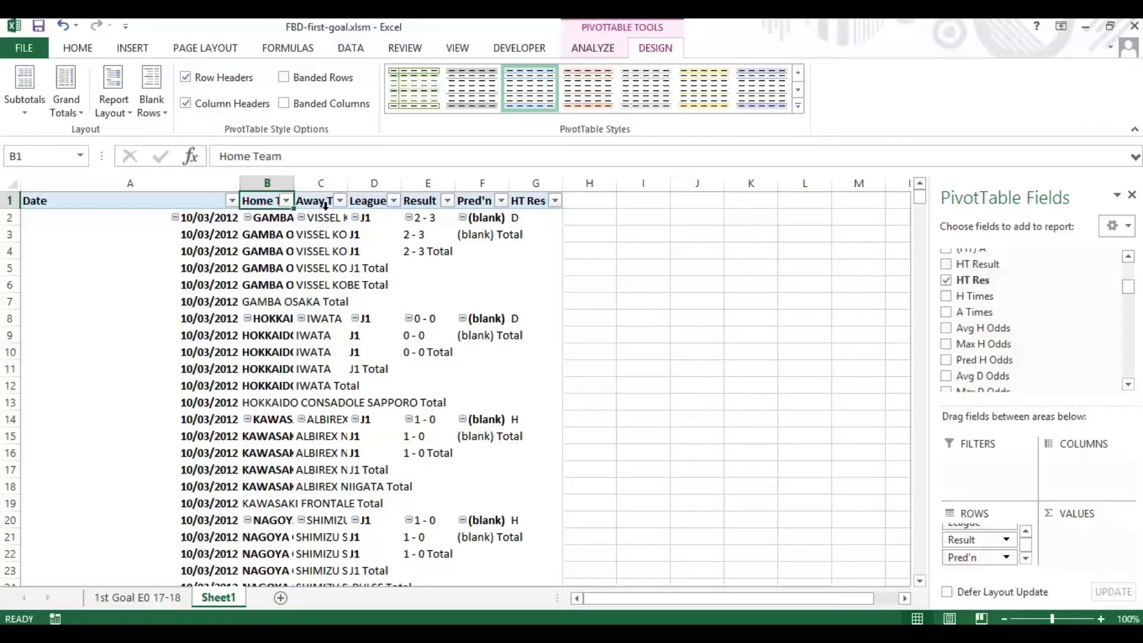
click(319, 203)
right_click(319, 203)
click(378, 319)
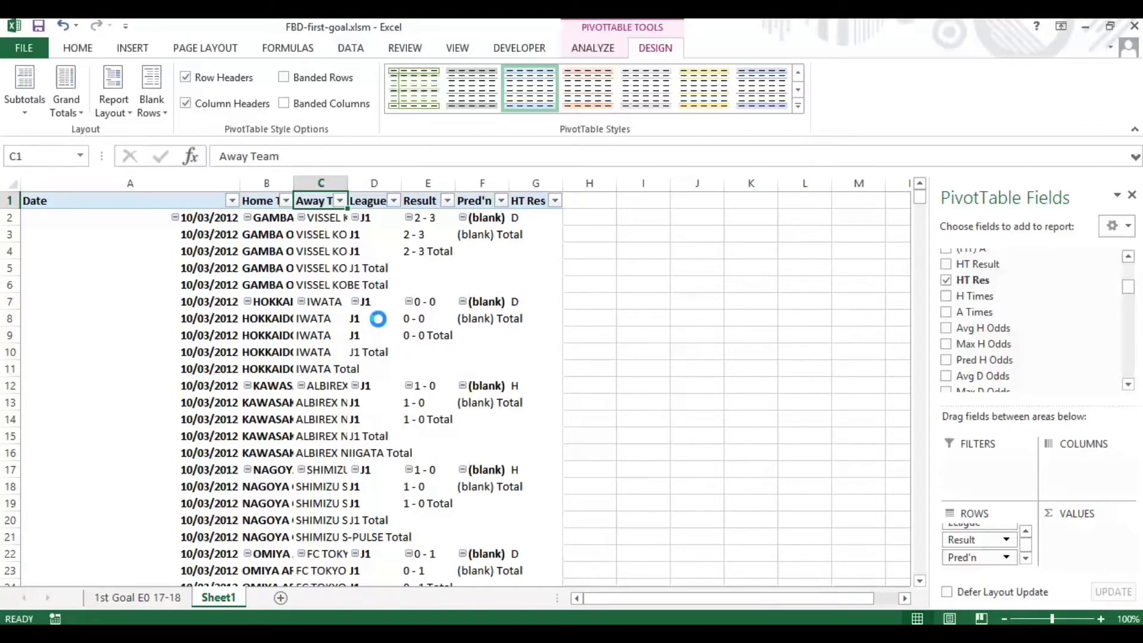
click(372, 202)
right_click(372, 203)
click(434, 319)
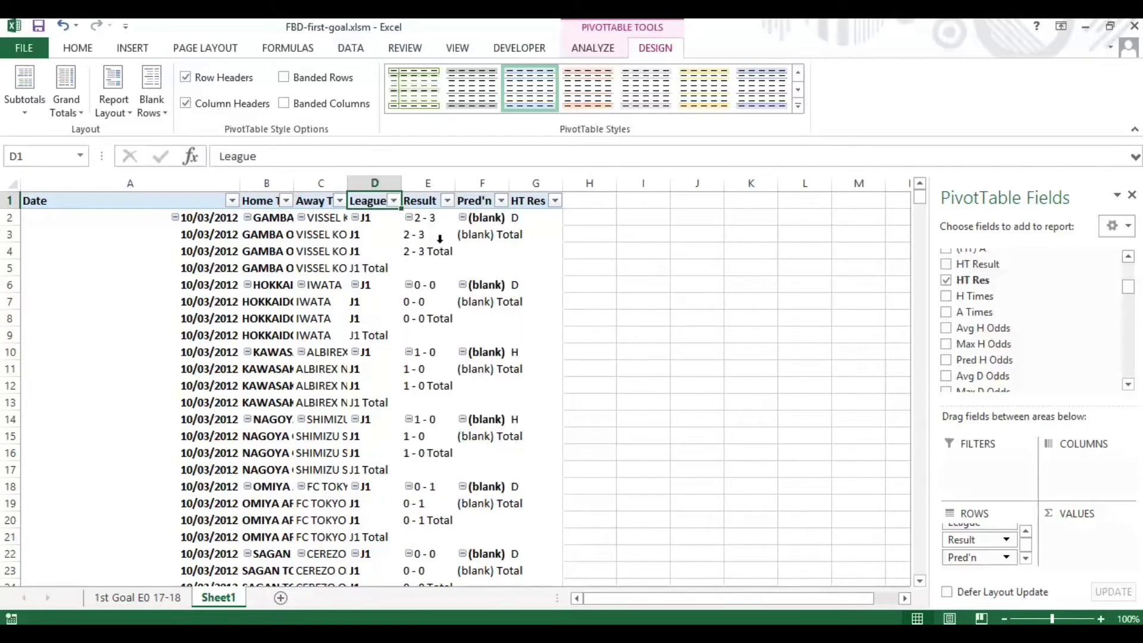
right_click(424, 206)
click(488, 319)
click(473, 205)
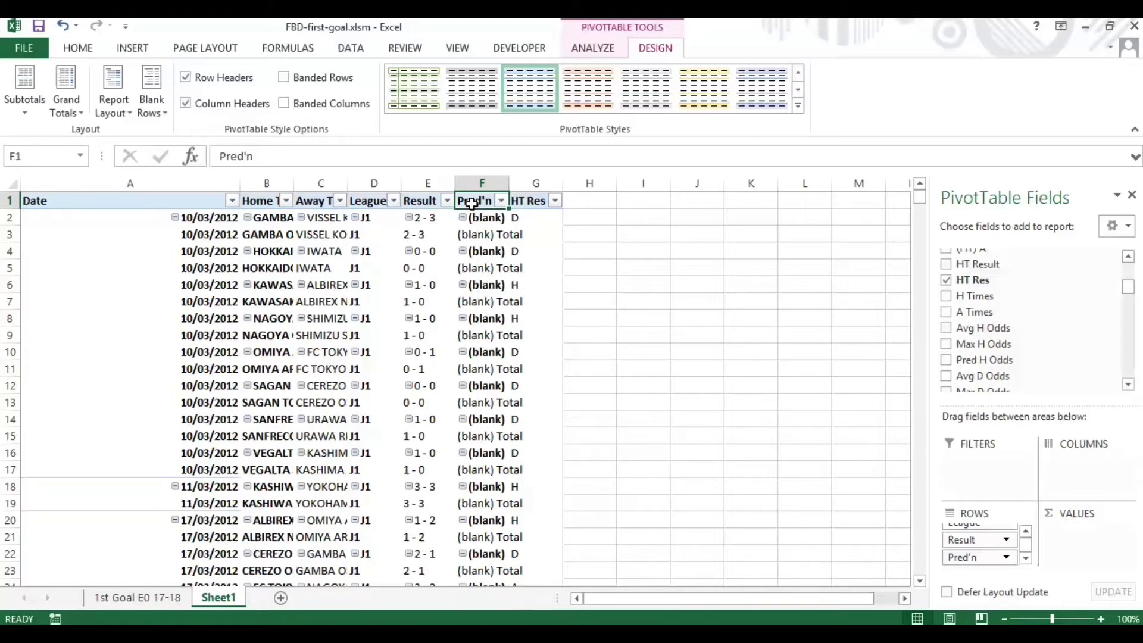
right_click(474, 207)
click(518, 323)
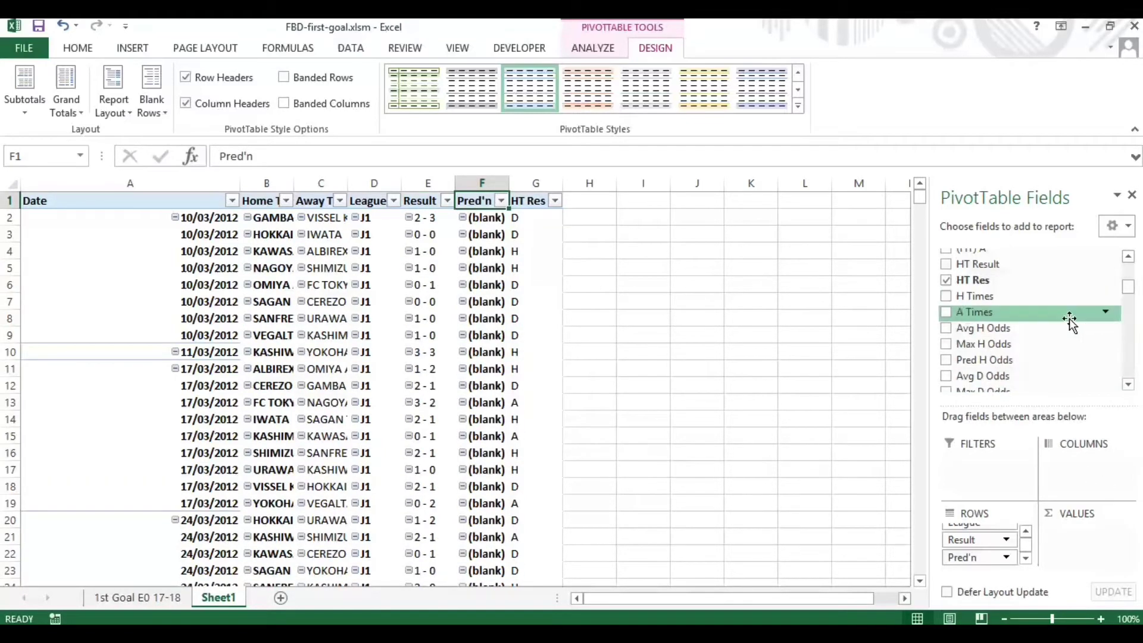
Replace HT Res with HT Result and fit columns A–C to the dates and team names
mouse_move(1002, 266)
mouse_down()
mouse_move(1020, 584)
mouse_move(994, 569)
mouse_up()
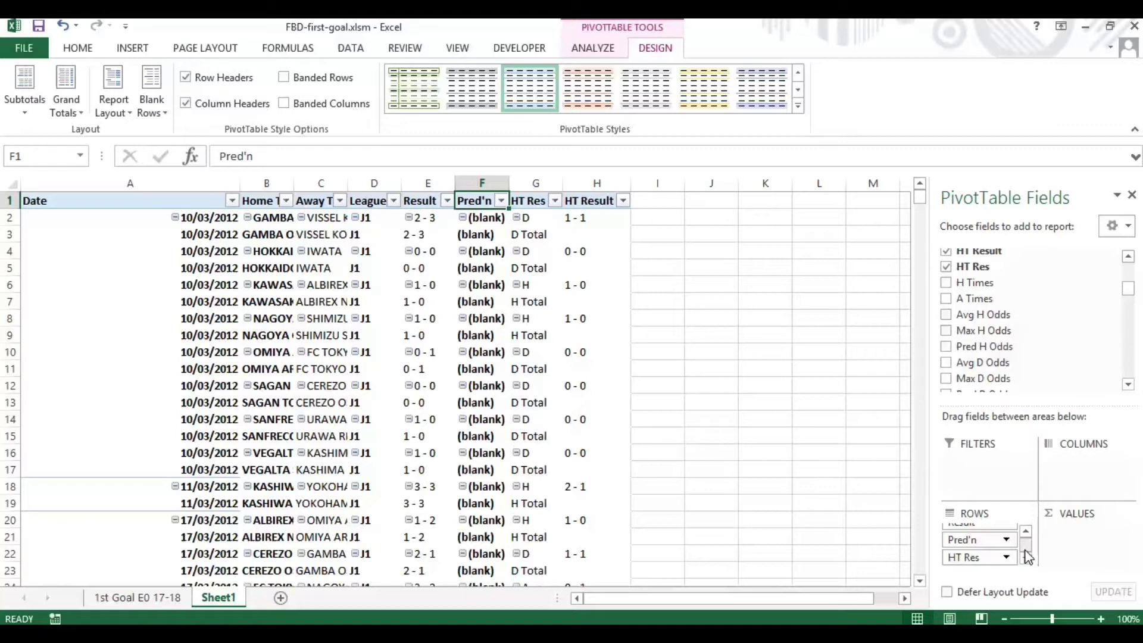
drag(988, 559, 1046, 312)
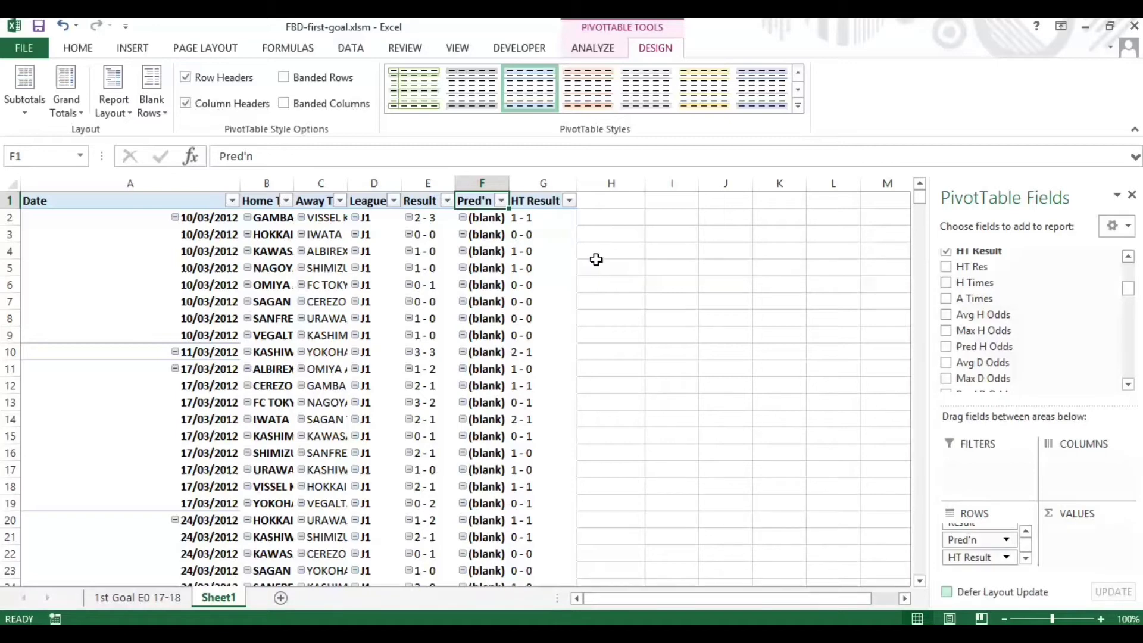
drag(238, 189, 142, 189)
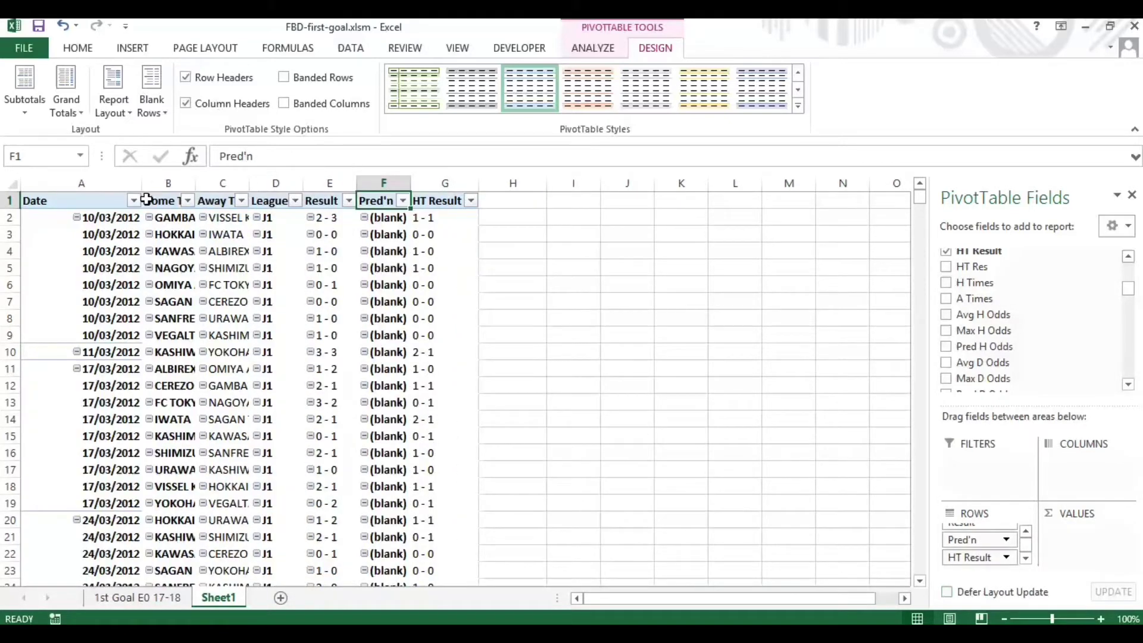
double_click(195, 186)
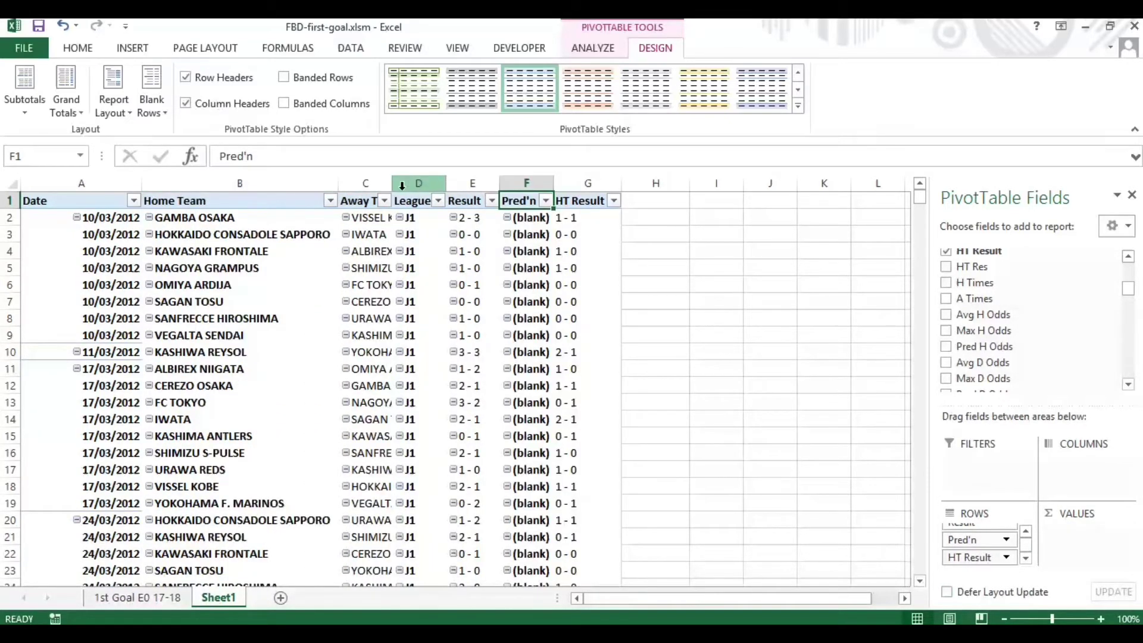
double_click(393, 187)
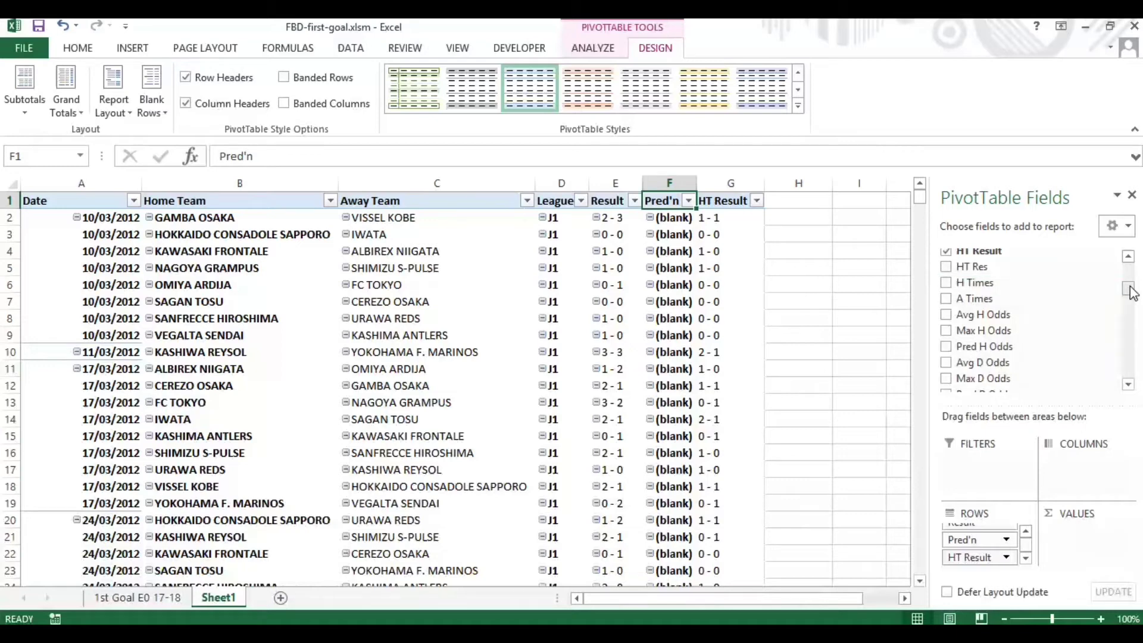
drag(1129, 287, 1130, 262)
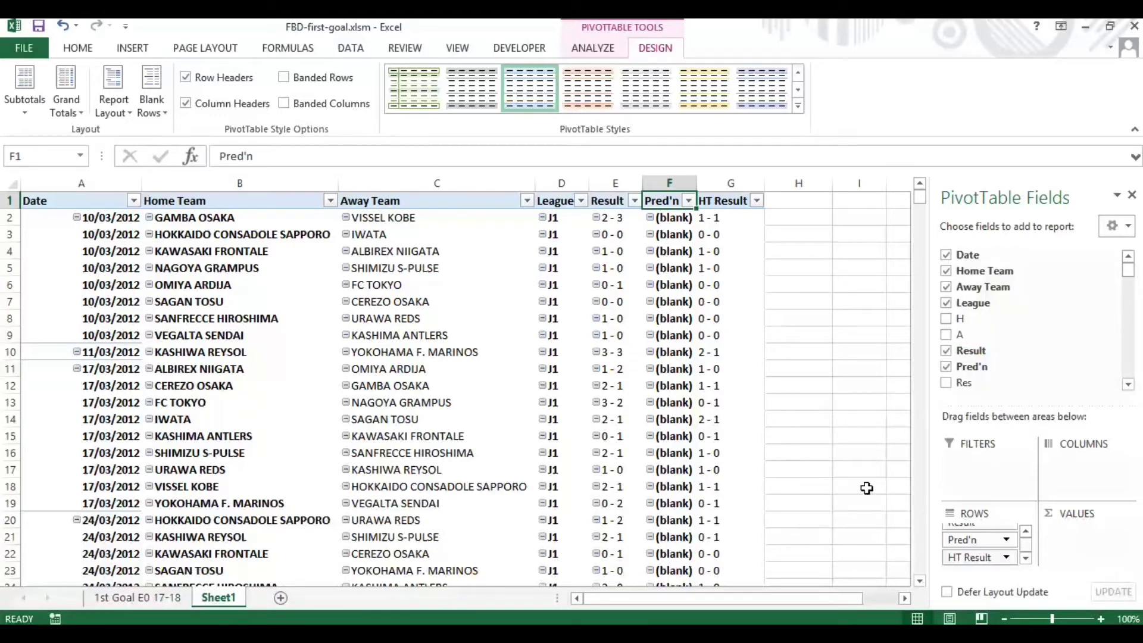
drag(840, 597, 895, 597)
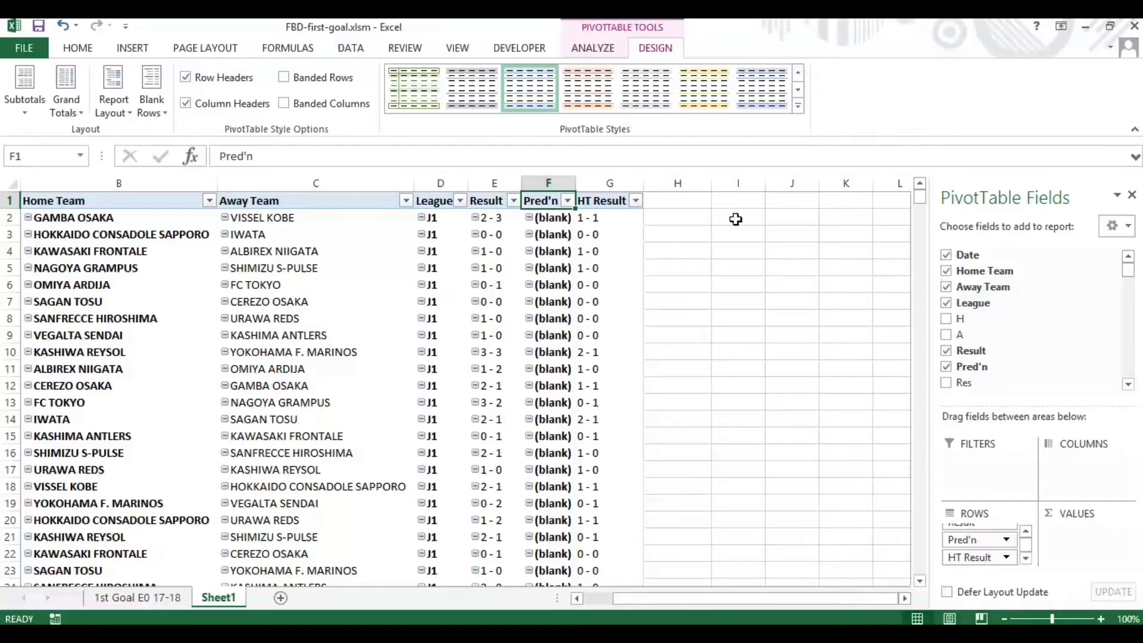
Insert six slicers: Pred'n, HT Result, 1st Goal H, 1st Goal A, 1st Goal and Bracket
click(592, 48)
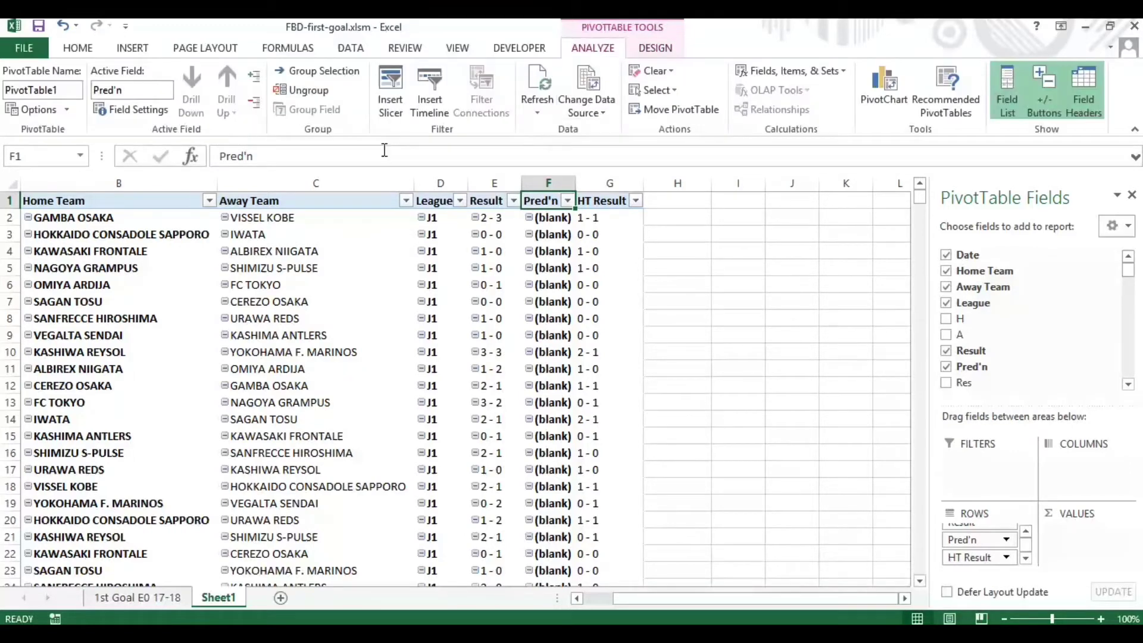
click(390, 119)
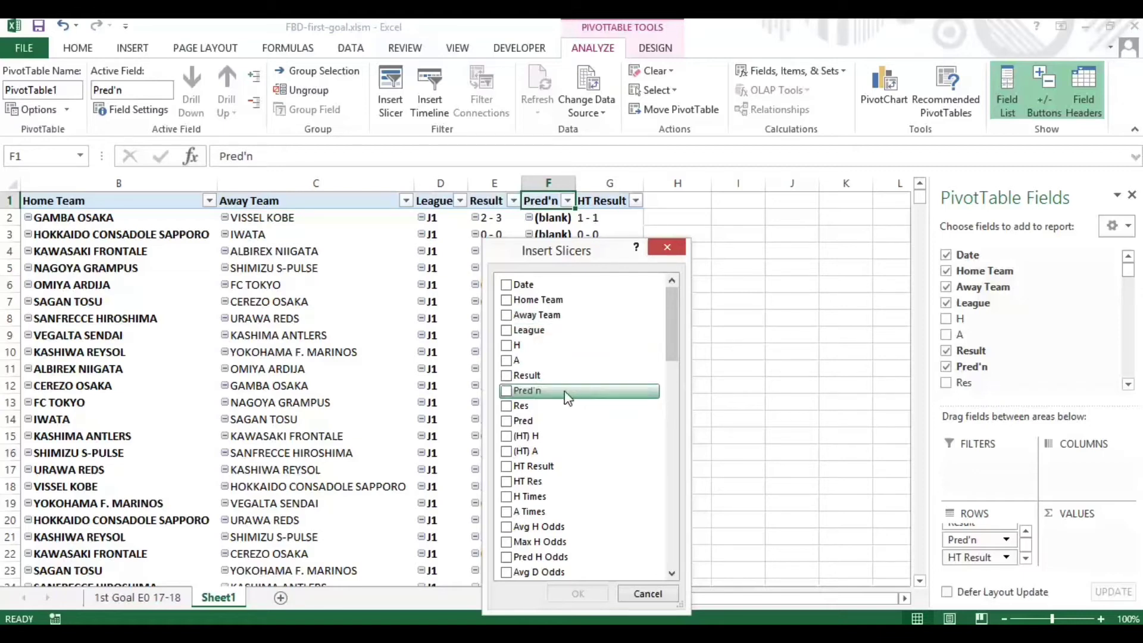
click(507, 391)
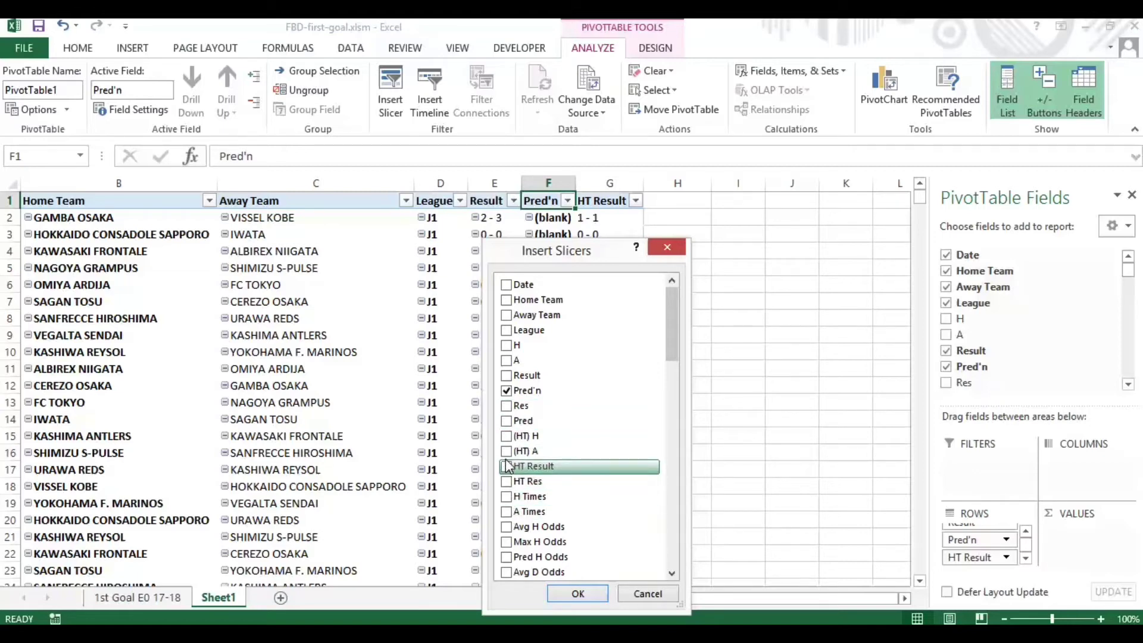
scroll(656, 352, down, 20)
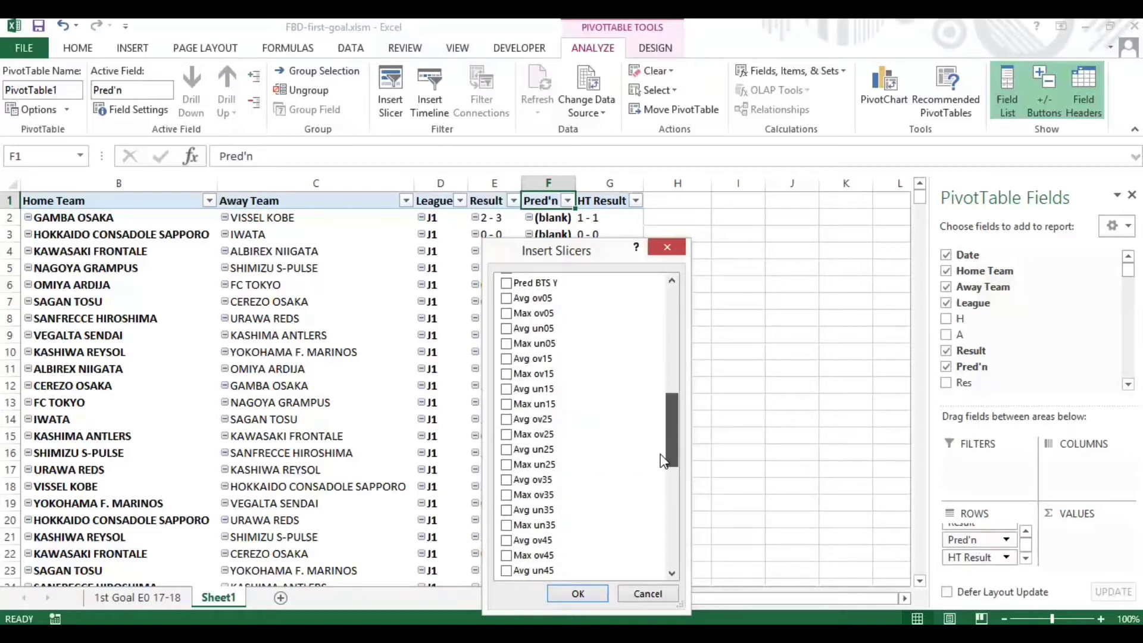
scroll(655, 537, down, 2)
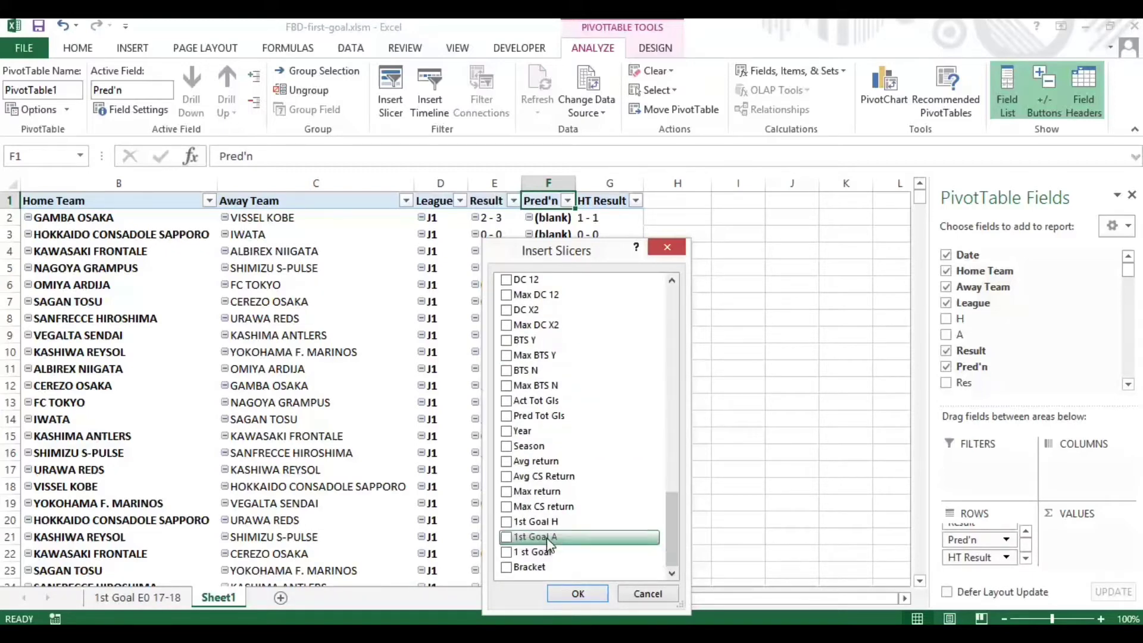
click(510, 538)
click(507, 567)
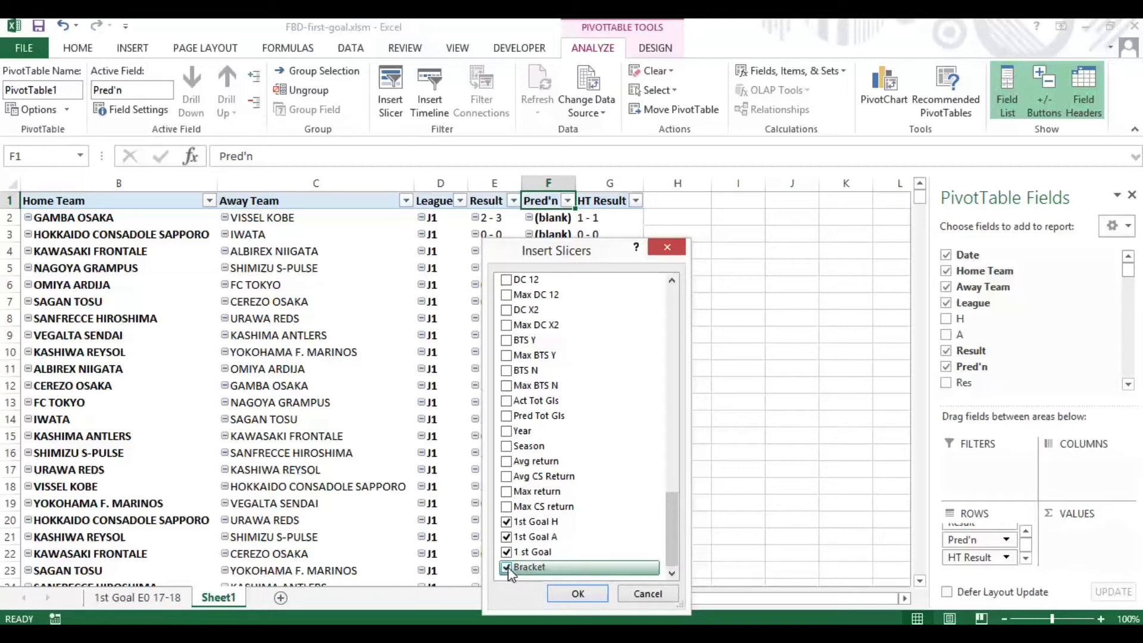
click(575, 593)
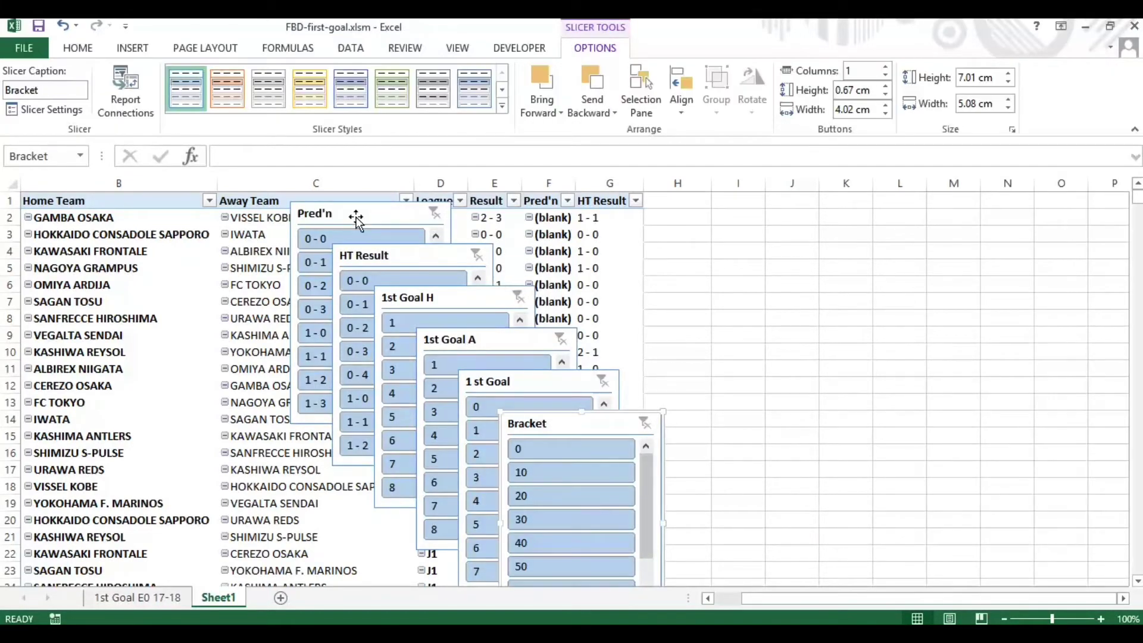
Zoom to 80% and place Pred'n, HT Result, Bracket on top, first-goal slicers below
drag(357, 217, 717, 203)
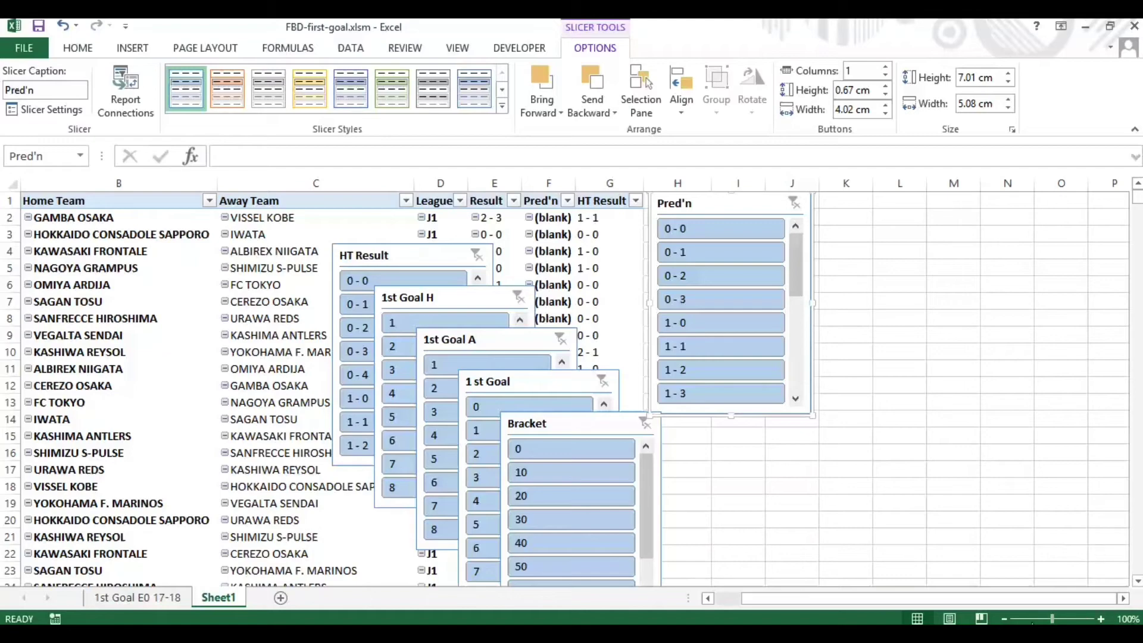
click(1004, 619)
click(1005, 619)
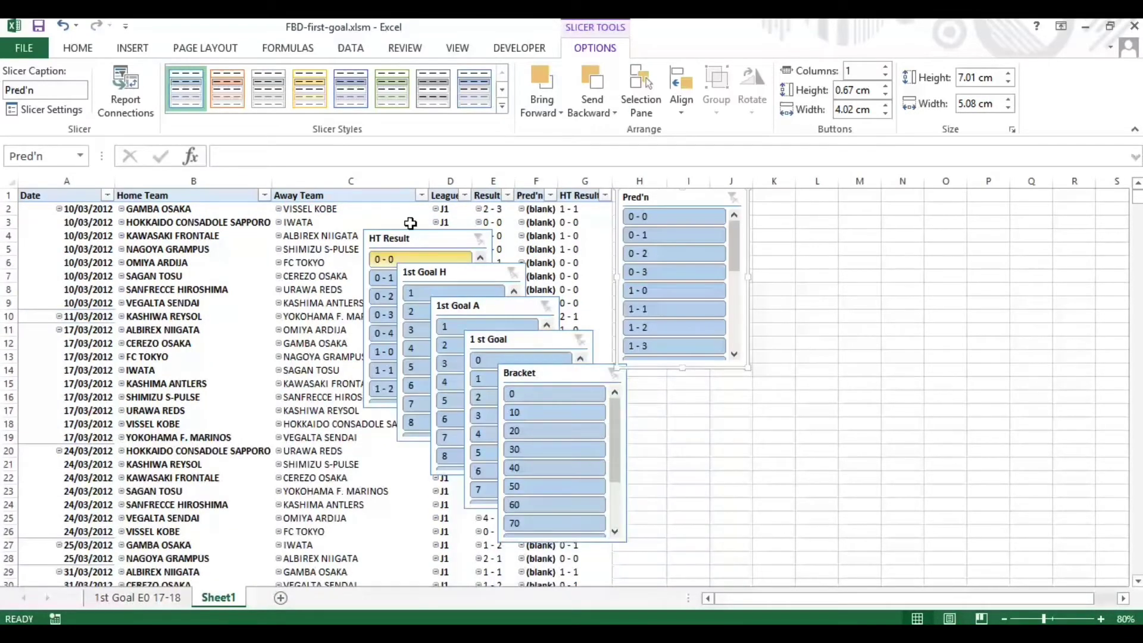
drag(446, 238, 837, 198)
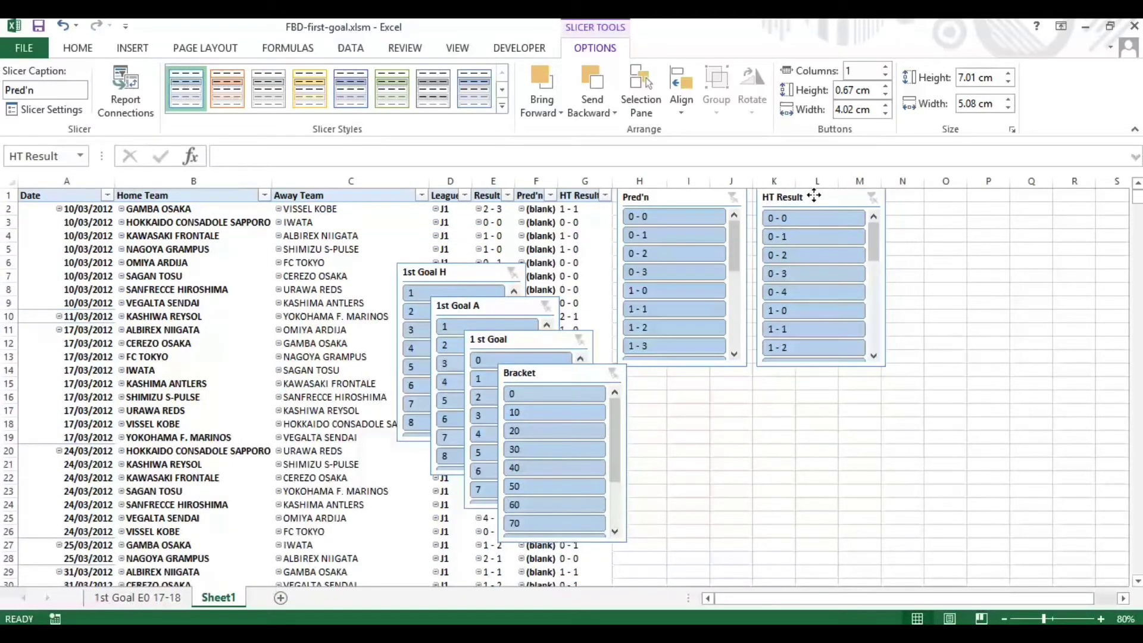
drag(445, 274, 671, 390)
drag(486, 305, 819, 390)
drag(510, 339, 954, 390)
drag(559, 373, 963, 193)
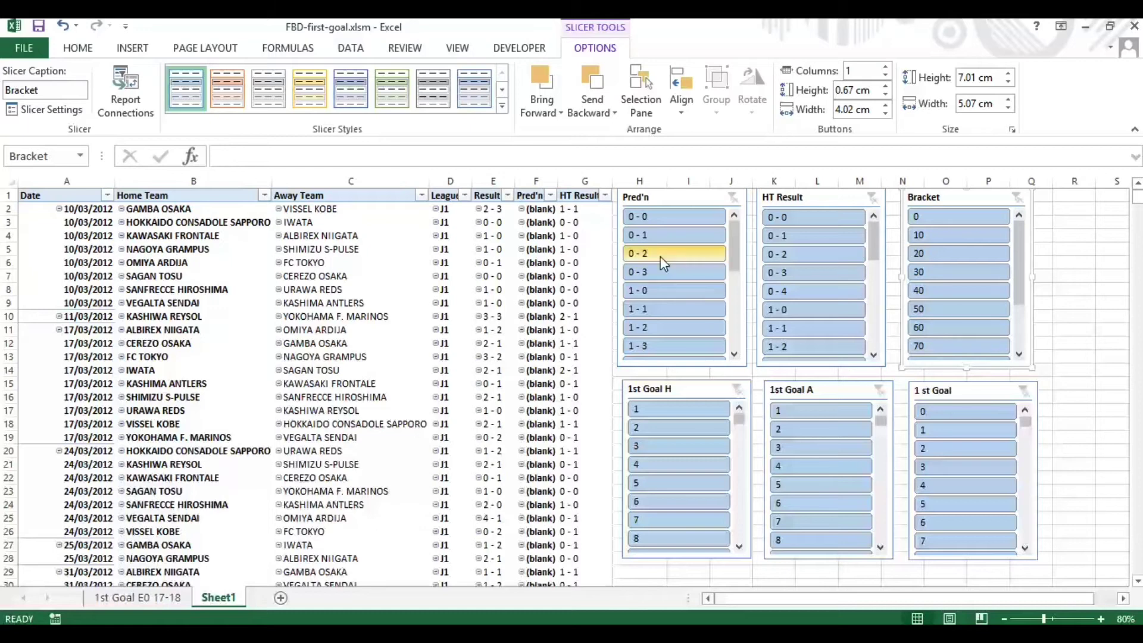
drag(738, 257, 738, 302)
Slice to Pred'n 3-0 and 1st Goal H 1, 9, 10, 13, 16, 17, 20; select the home teams
click(660, 315)
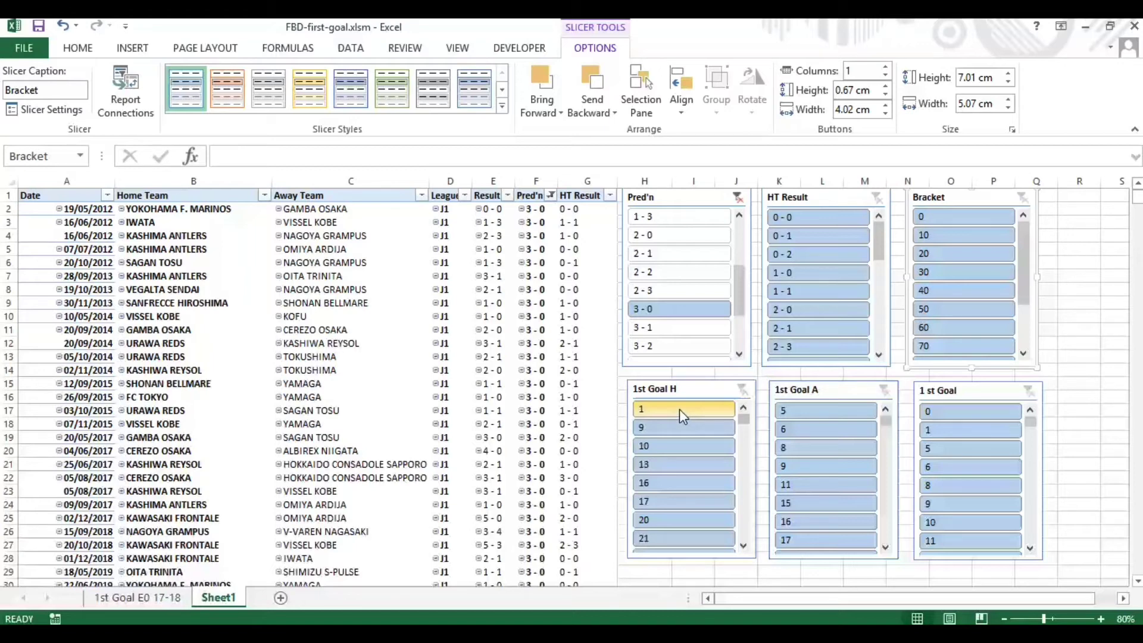
click(680, 411)
ctrl+click(677, 433)
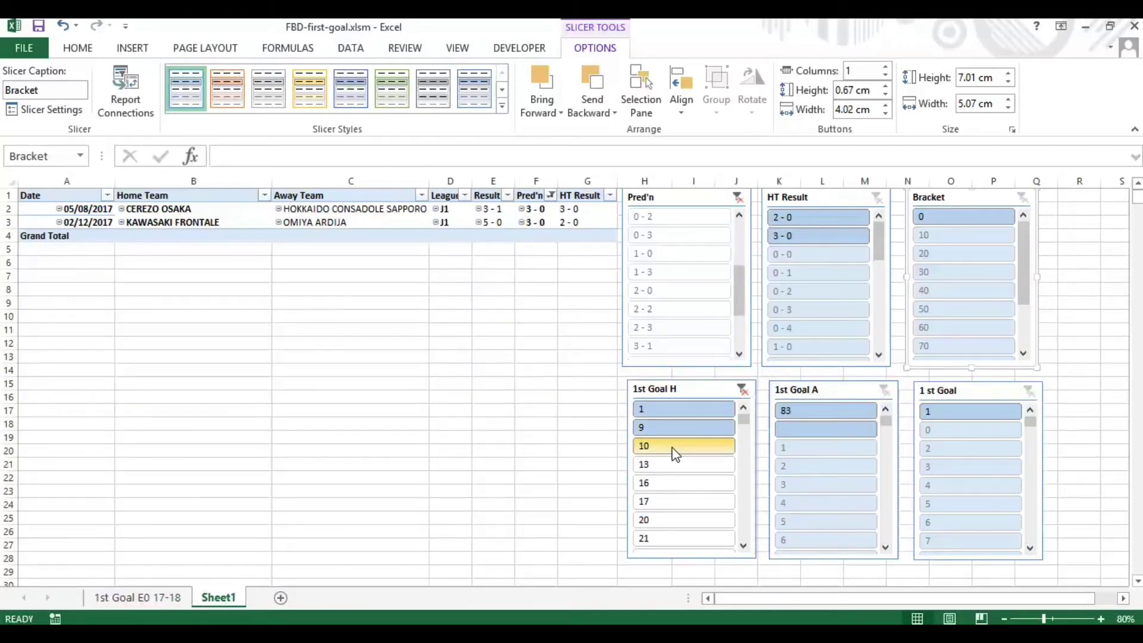
ctrl+click(672, 446)
ctrl+click(669, 465)
ctrl+click(666, 483)
ctrl+click(662, 504)
ctrl+click(662, 519)
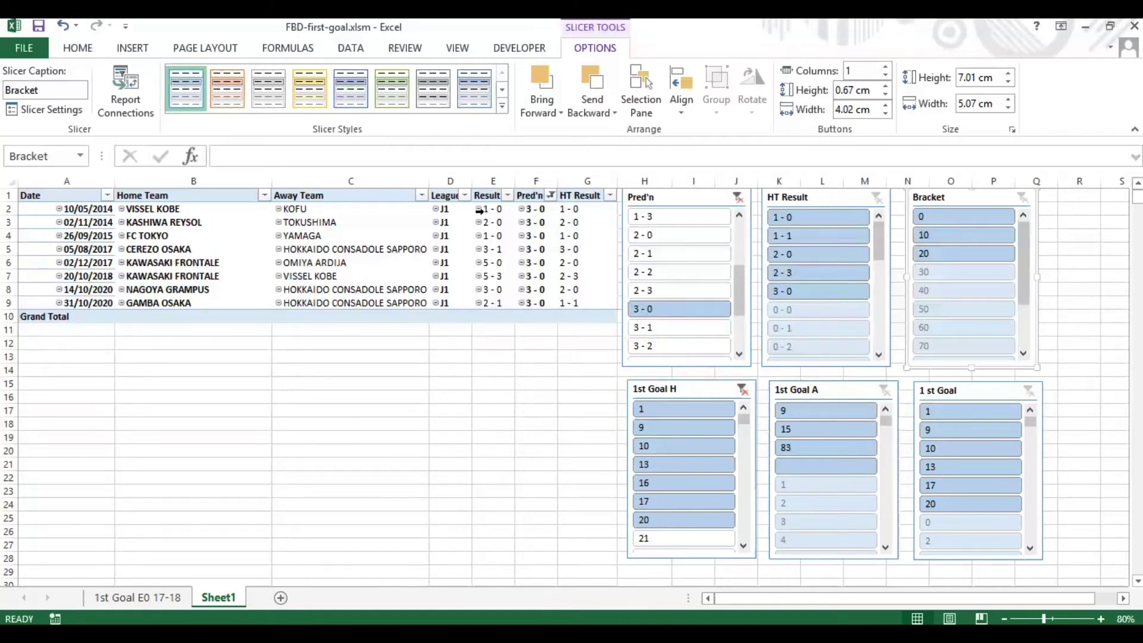
drag(179, 212, 170, 304)
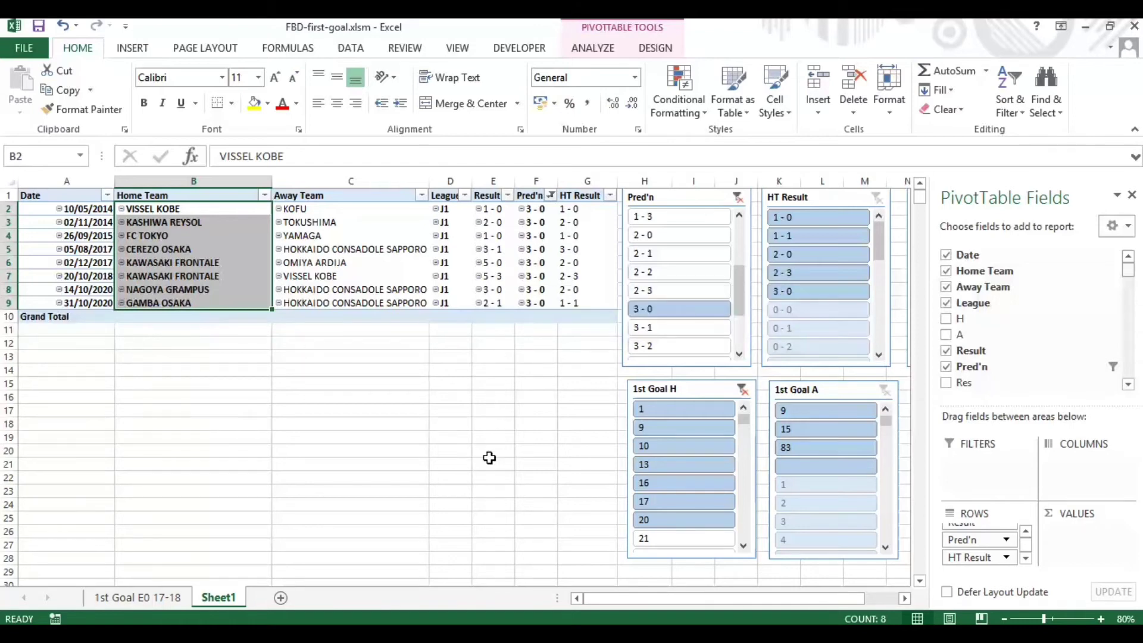
Add the Res field to the pivot rows and turn off the HT Result subtotals
drag(741, 601, 804, 598)
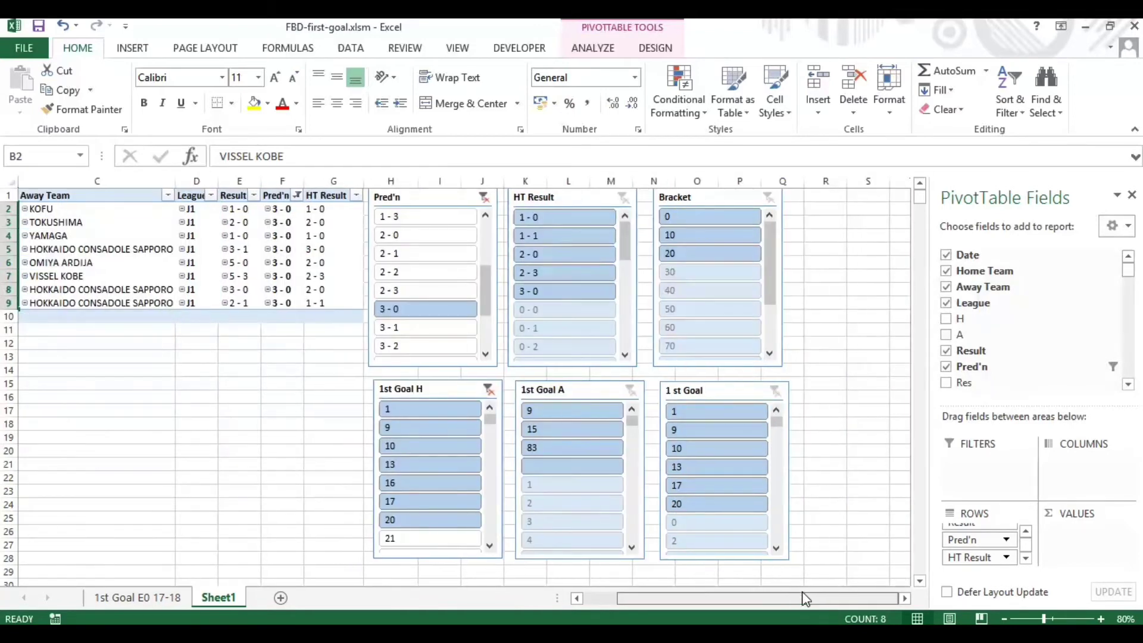
click(859, 214)
drag(890, 598, 826, 599)
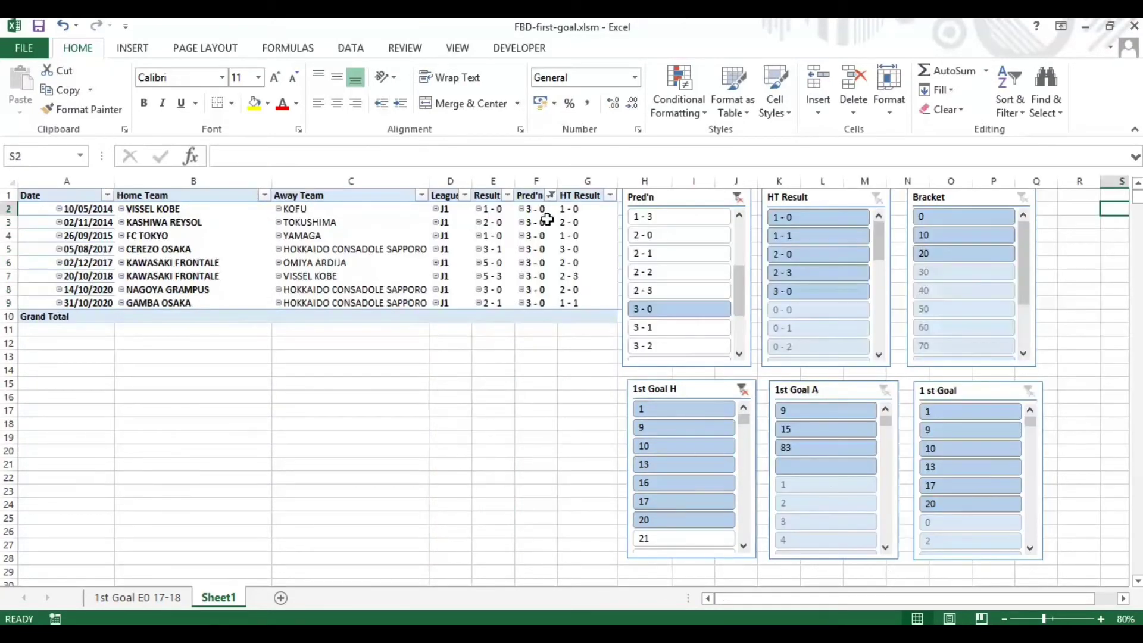
click(588, 197)
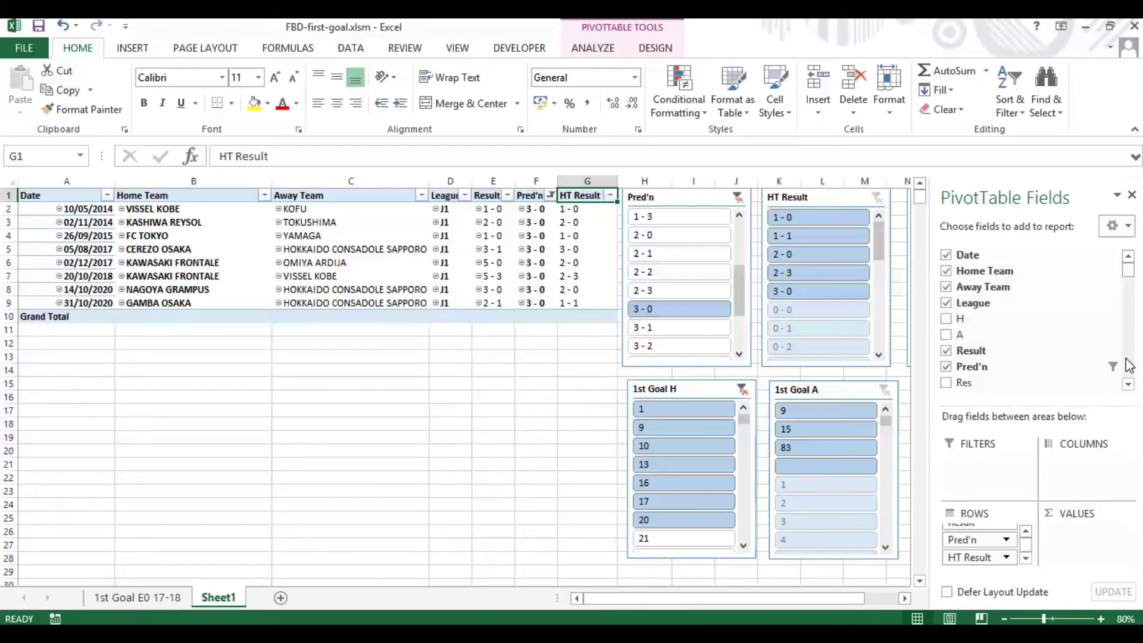
click(1128, 384)
click(1128, 384)
click(1128, 384)
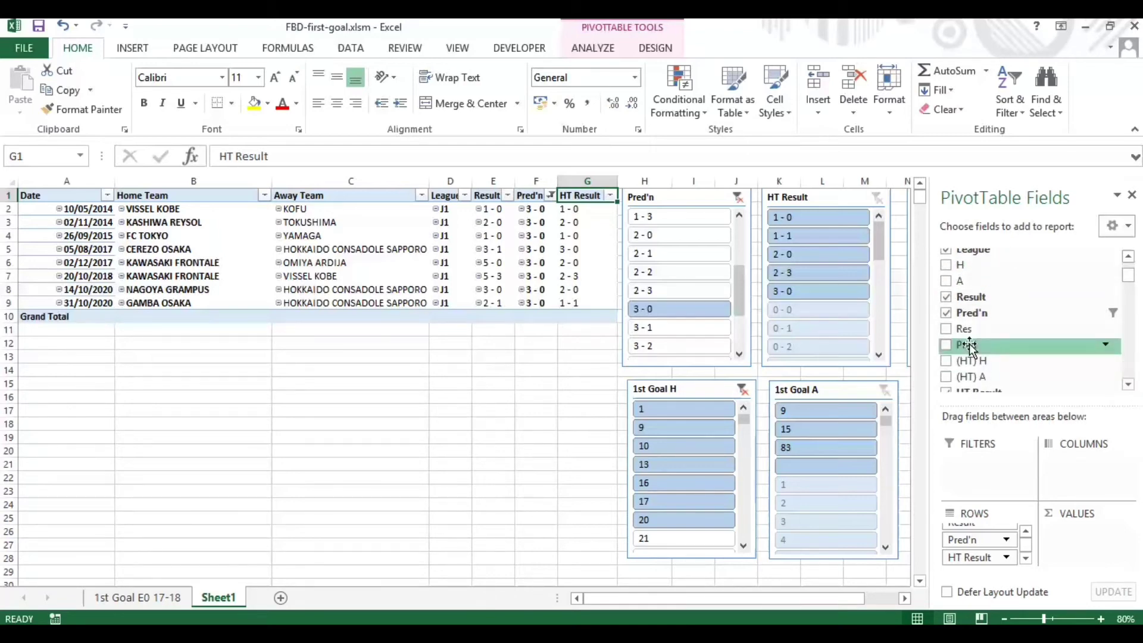
drag(961, 330, 983, 576)
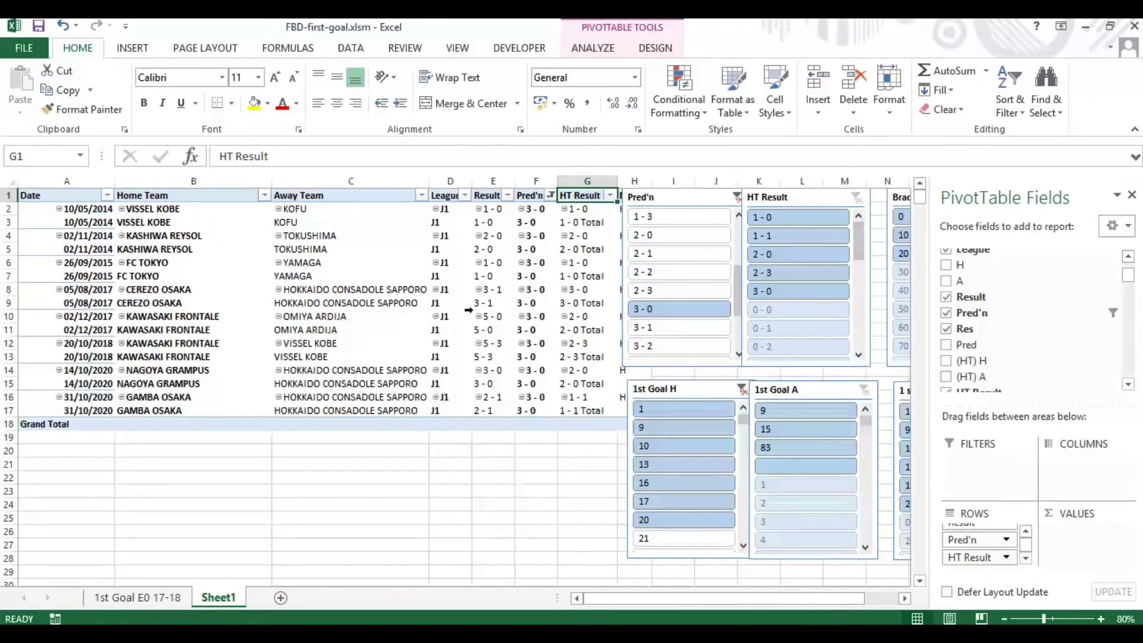
right_click(574, 196)
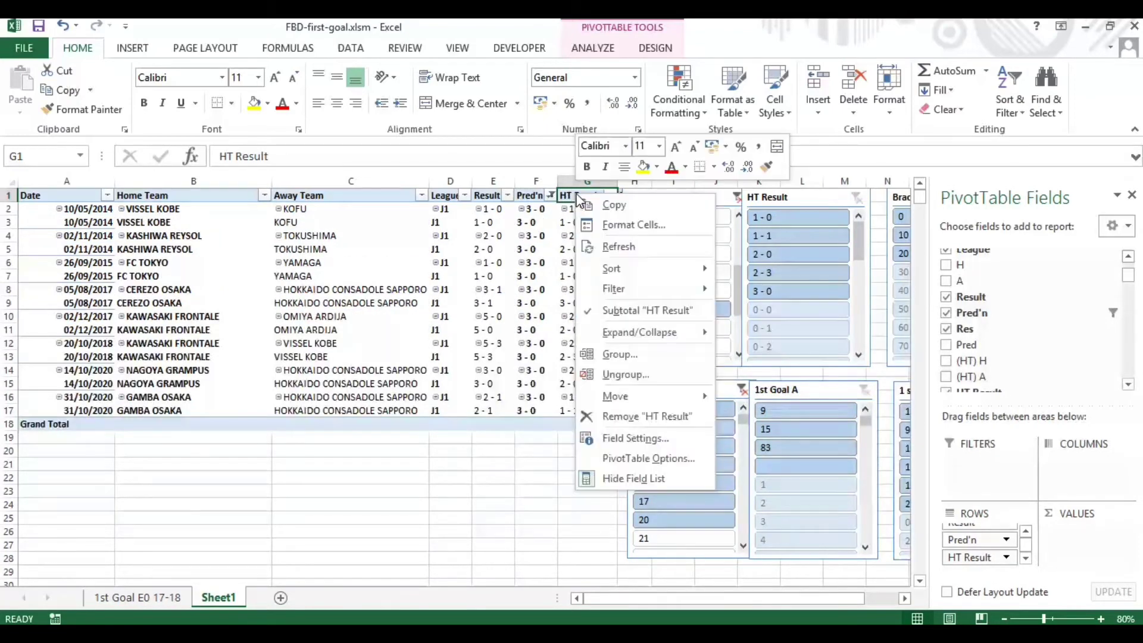
click(647, 311)
Move the Pred'n, HT Result, Bracket and 1st Goal slicers right so none overlap
drag(663, 194, 690, 199)
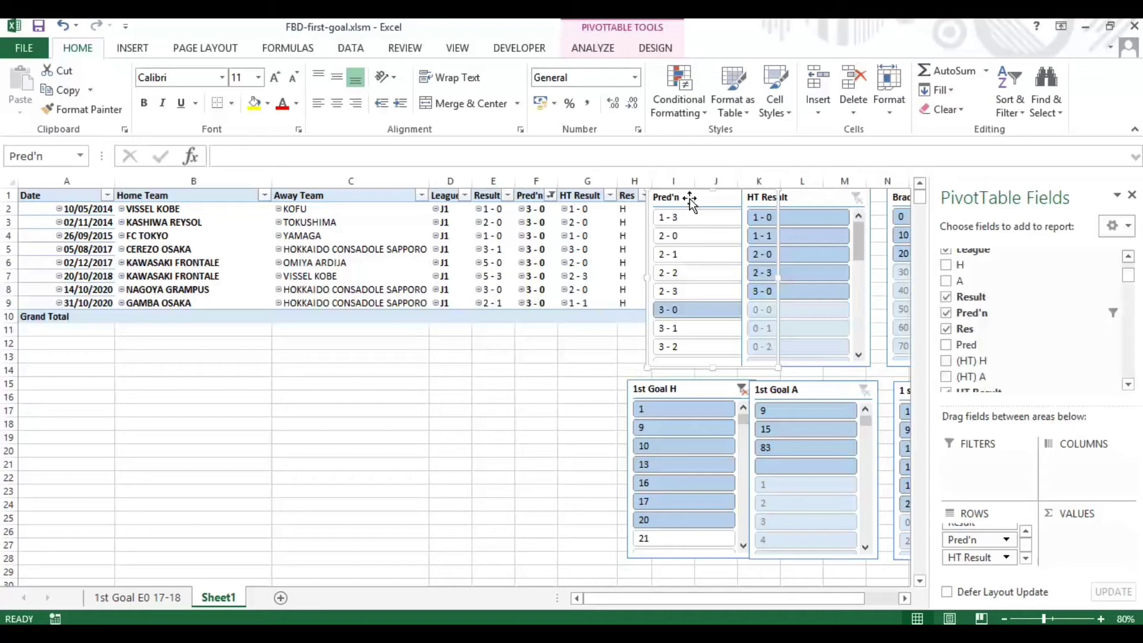
drag(1036, 598, 1093, 595)
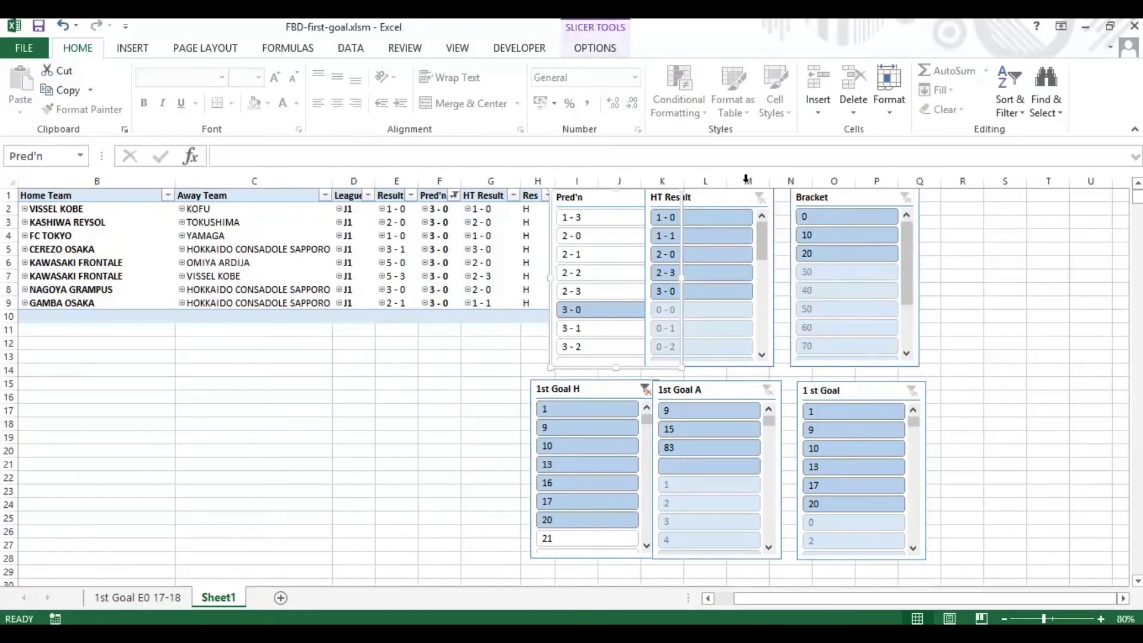
drag(732, 196, 872, 195)
drag(584, 387, 603, 388)
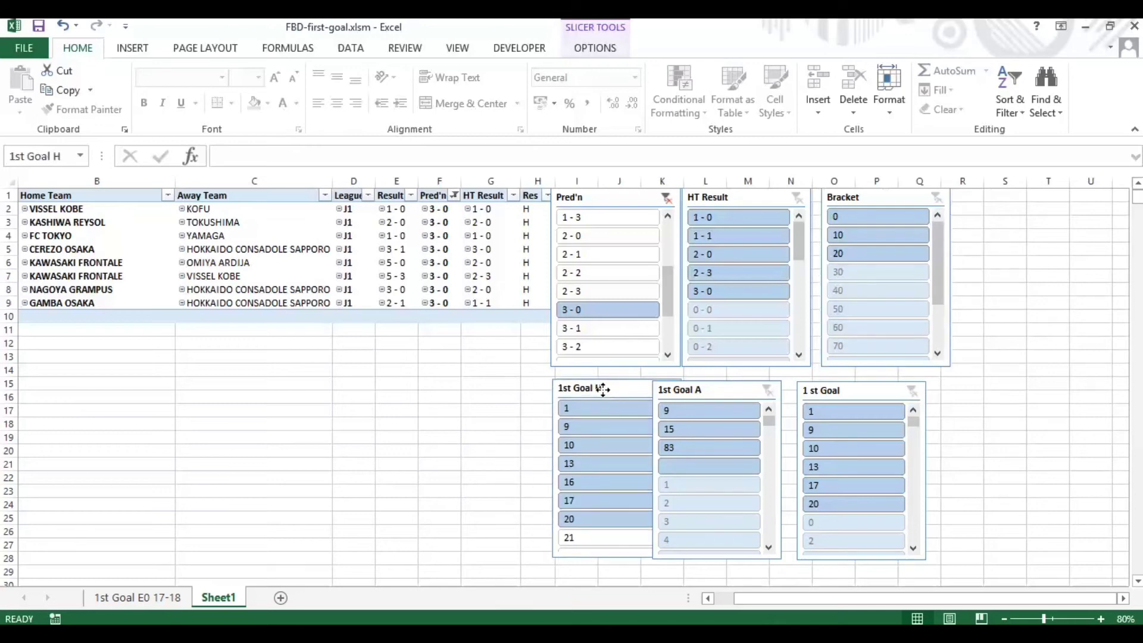
drag(707, 388, 740, 388)
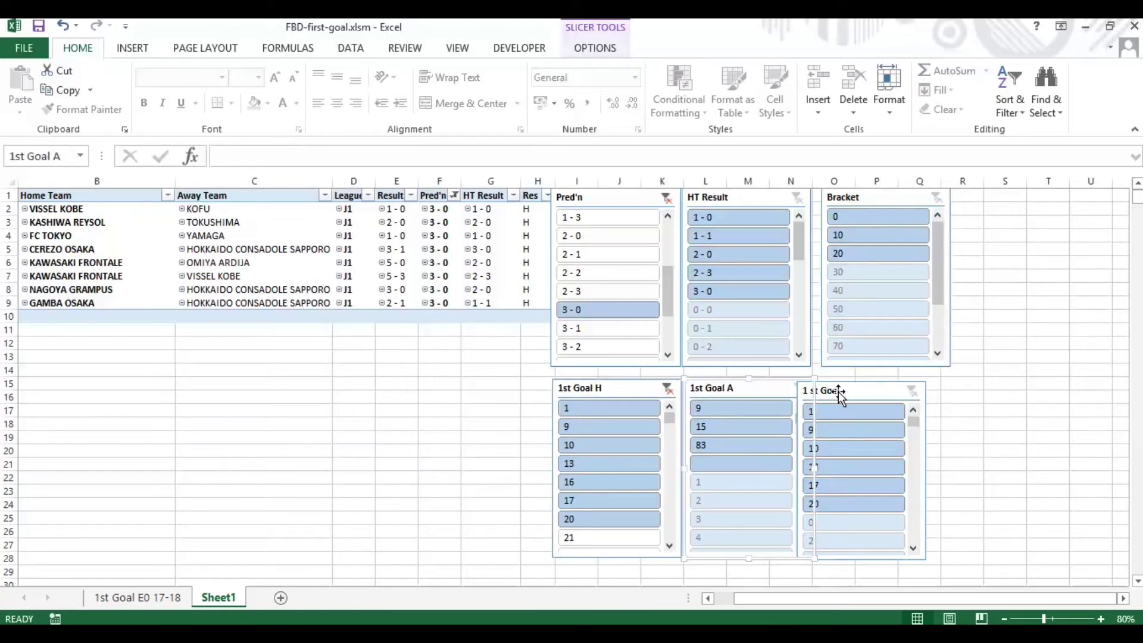
drag(839, 392, 861, 389)
click(1019, 209)
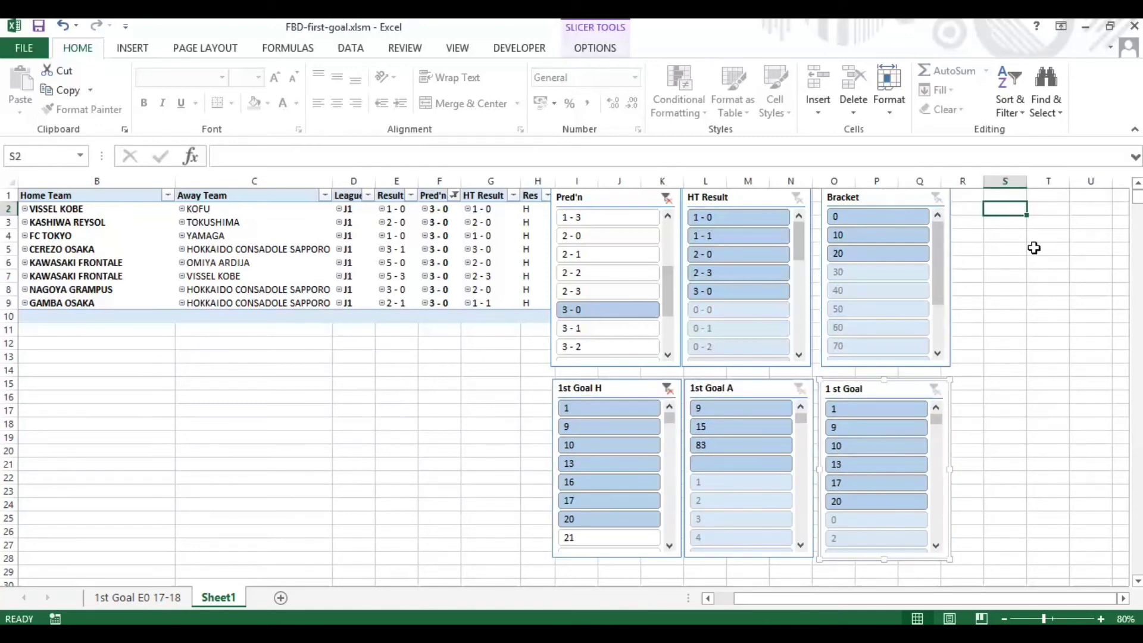
Enter the result labels H, D and A in cells S2 to S4
text(H)
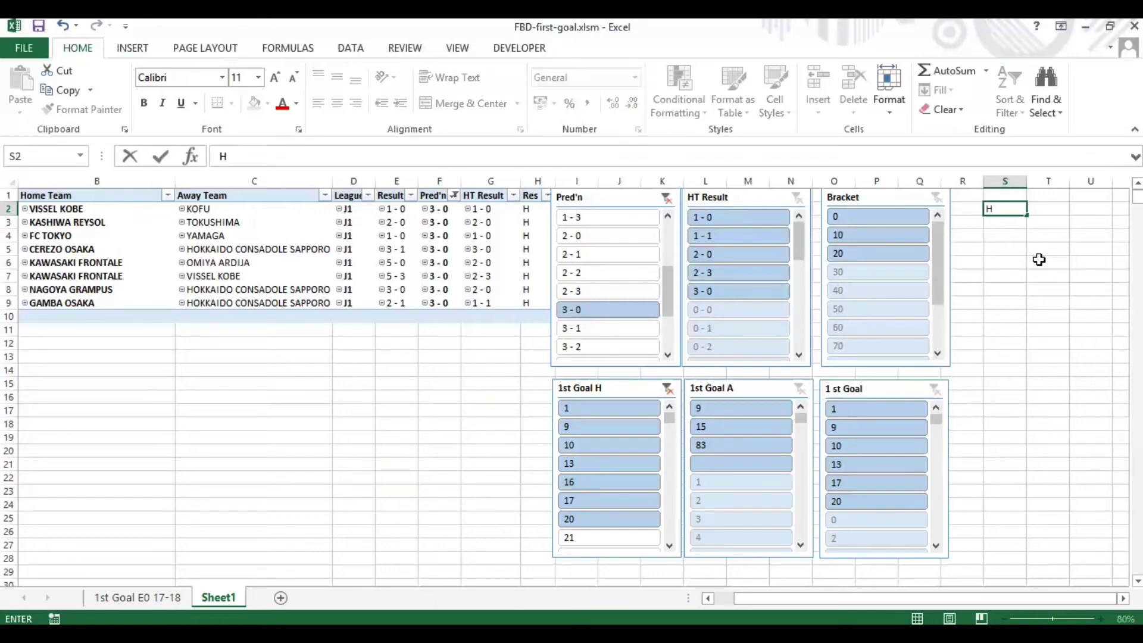
key(Return)
text(D)
key(Return)
text(A)
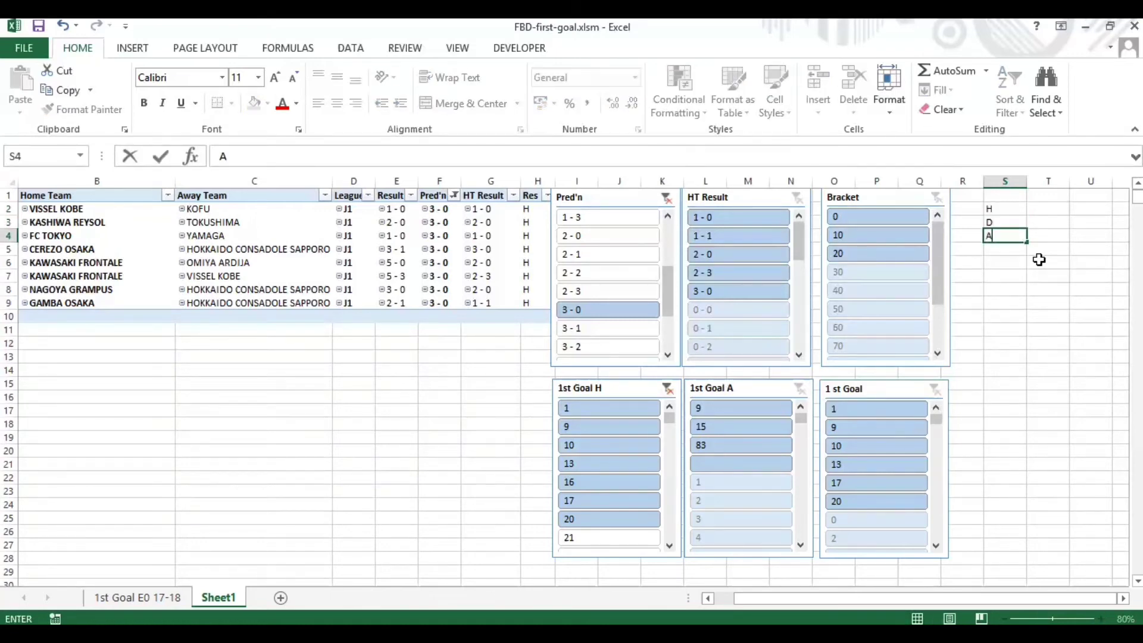
key(Return)
Count each result with =COUNTIF(H:H,S2) in T2:T4 and AutoSum them in T5
click(1041, 212)
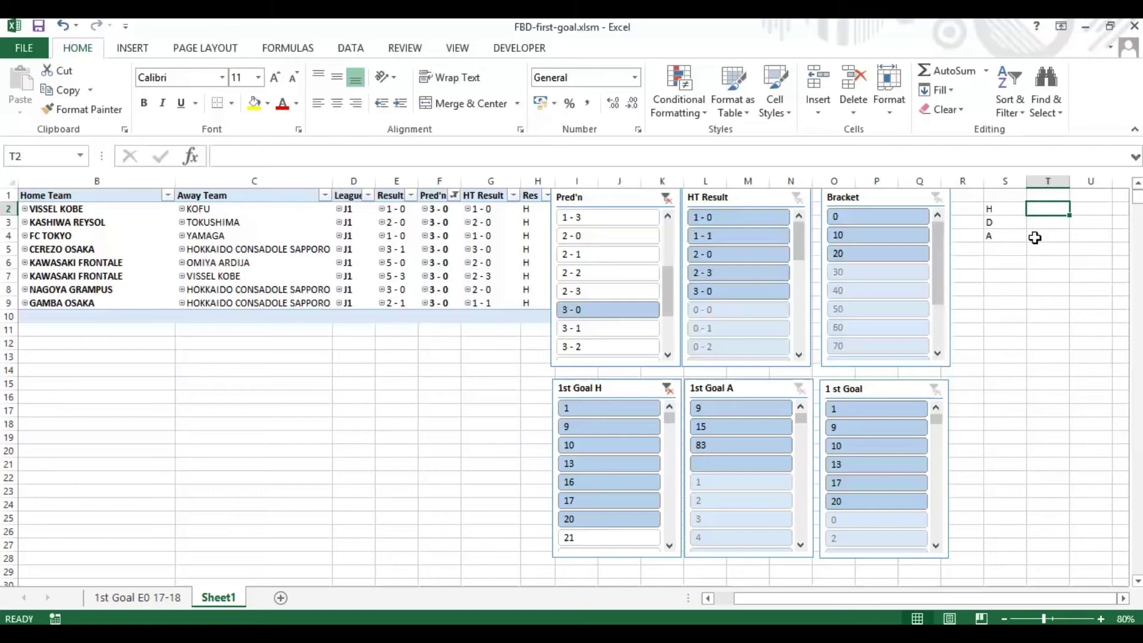
text(=countif)
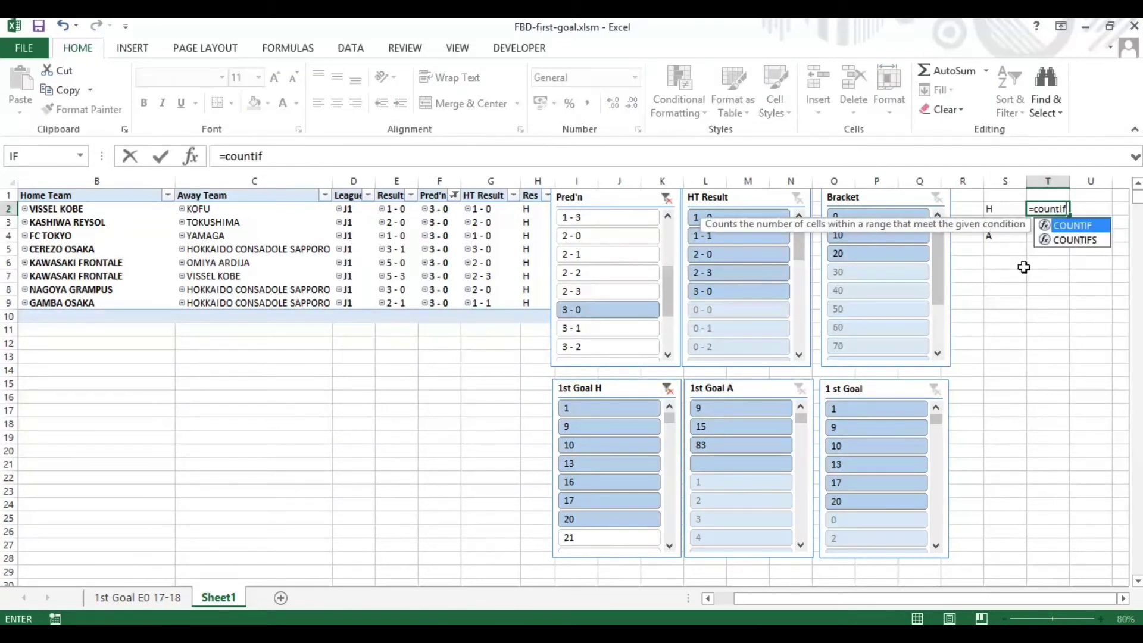
text(()
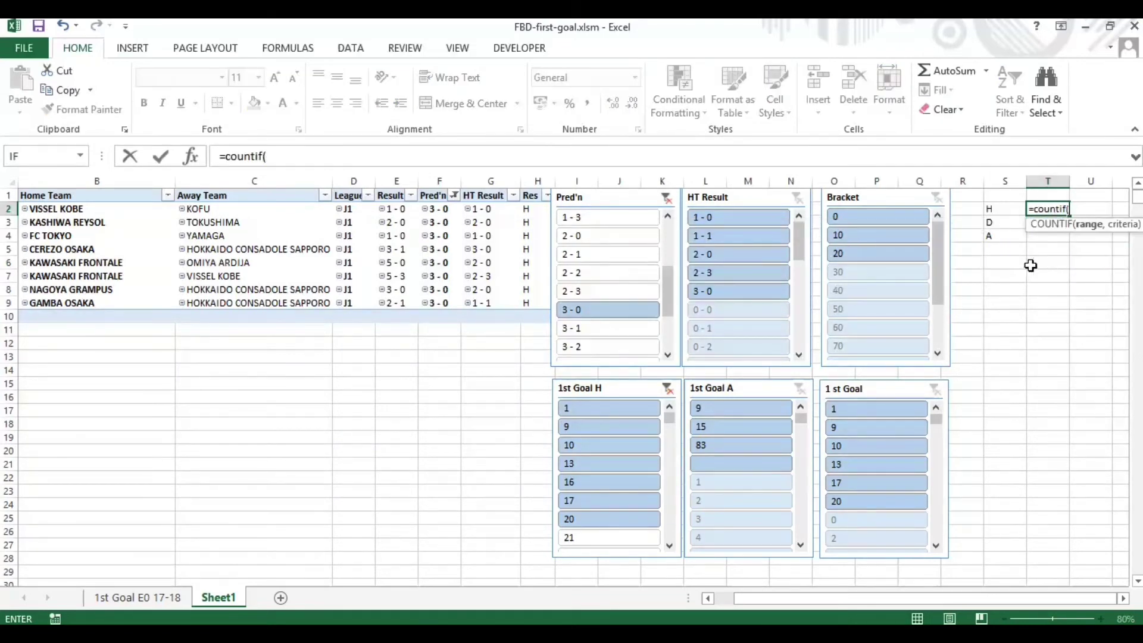
click(191, 156)
click(538, 181)
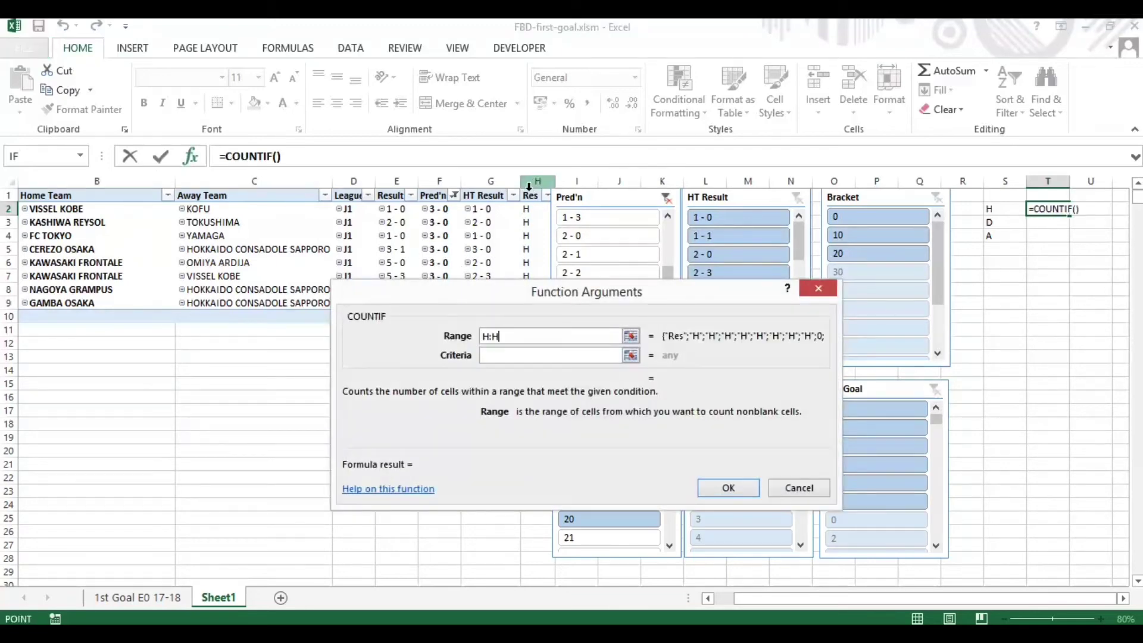
click(516, 358)
click(1002, 209)
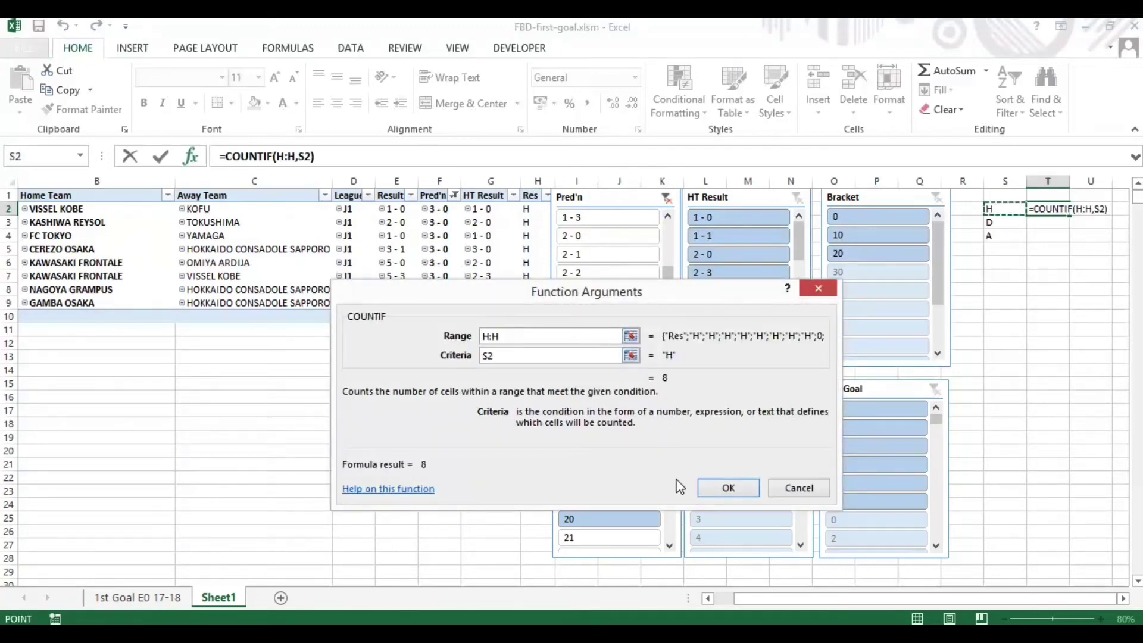
click(728, 488)
drag(1068, 216, 1068, 243)
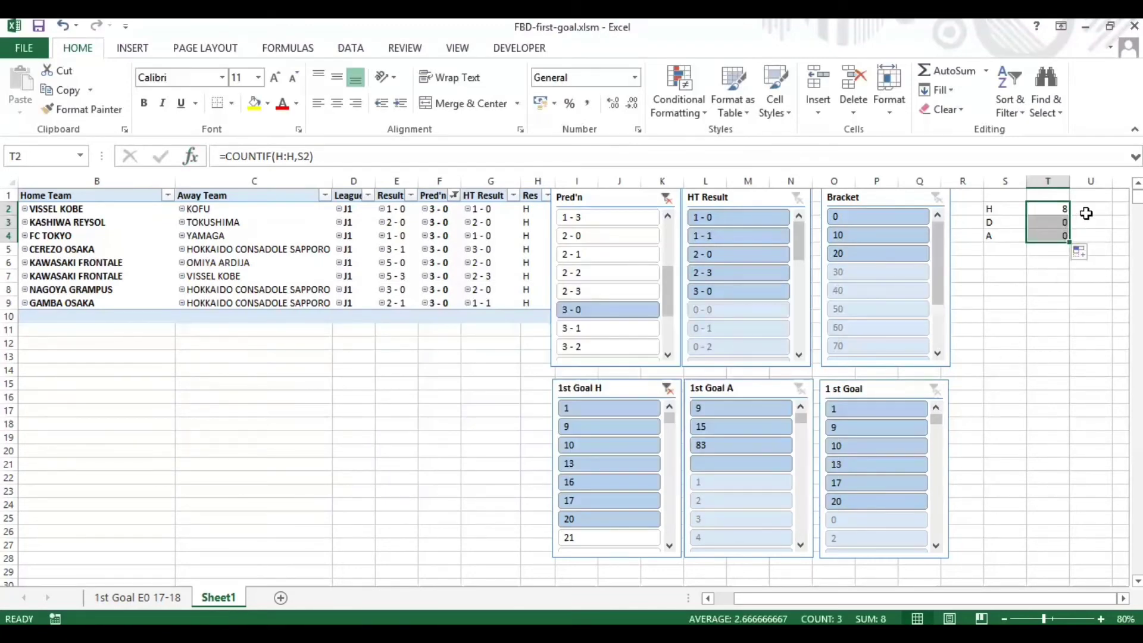
click(1050, 253)
click(945, 71)
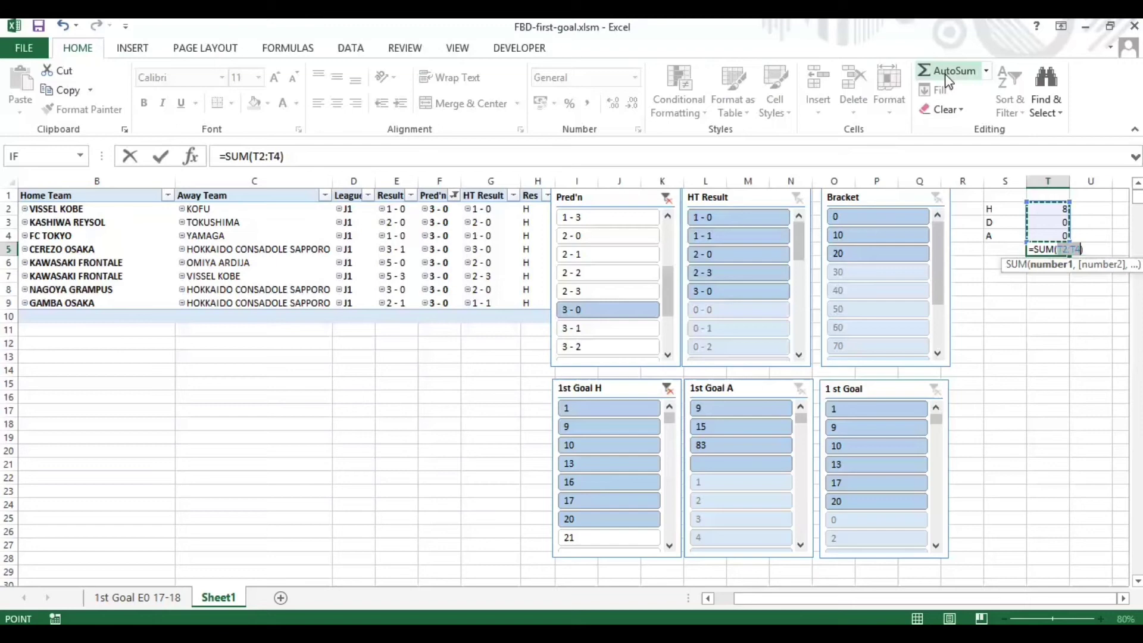
key(Return)
Enter =T2/$T$5 in U2, format it as a percentage, and fill it down to U4
click(1090, 208)
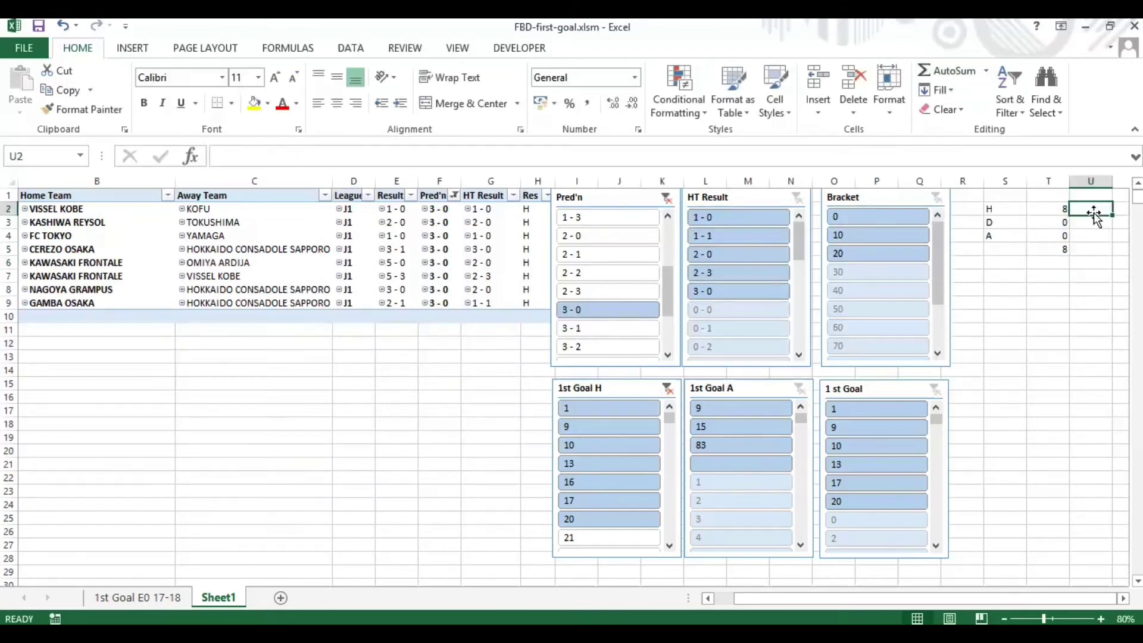
text(=)
click(1066, 211)
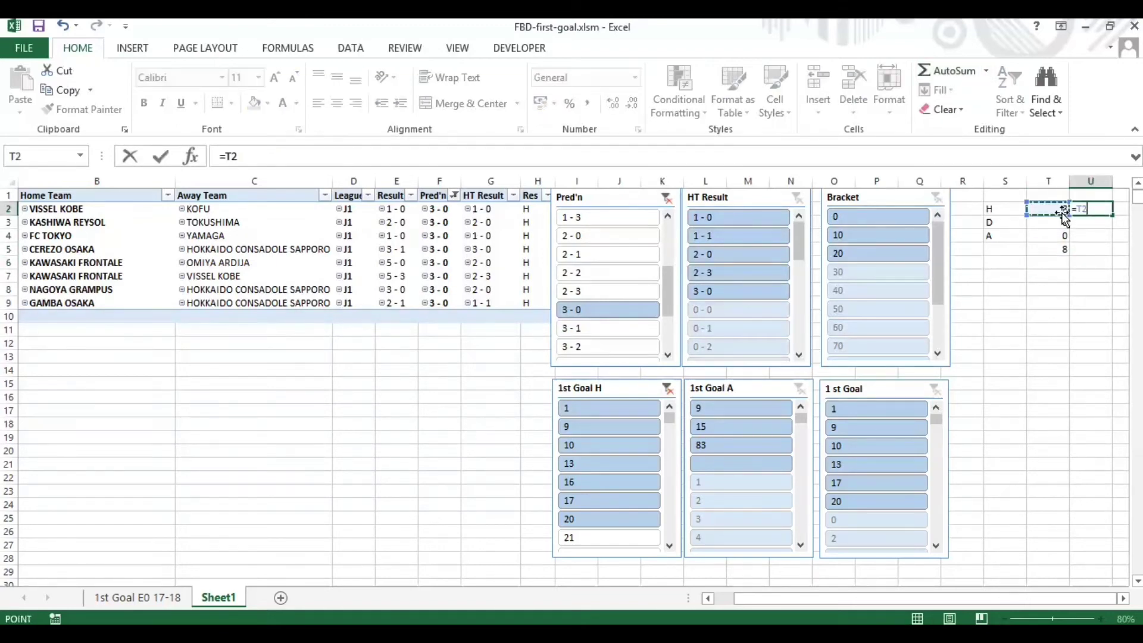
text(/)
click(1061, 249)
click(246, 156)
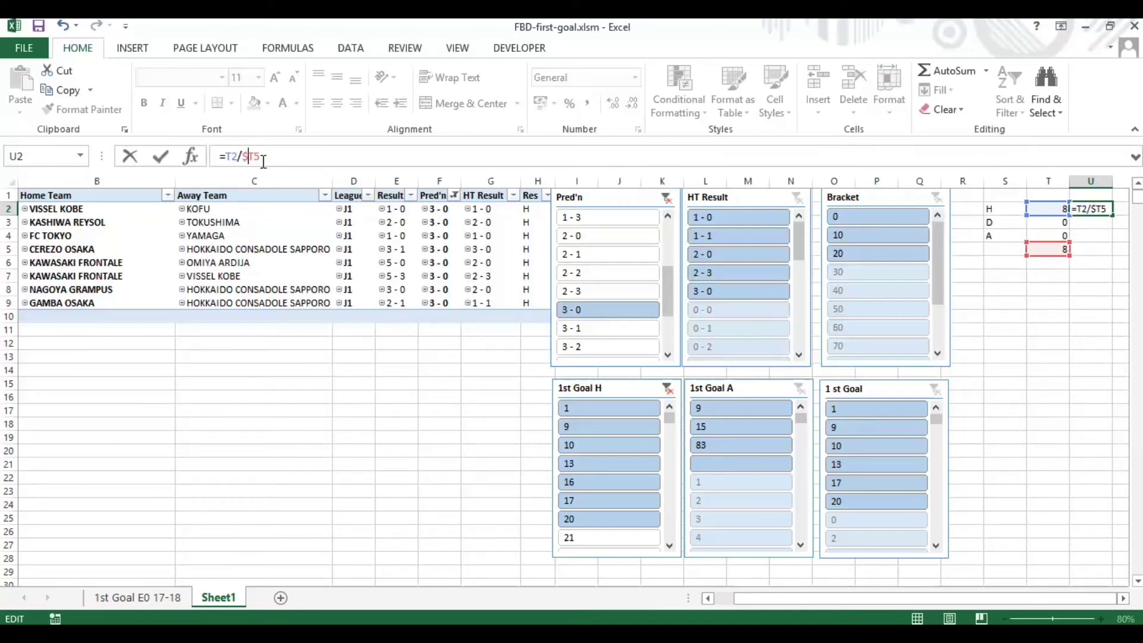
key(F4)
key(Return)
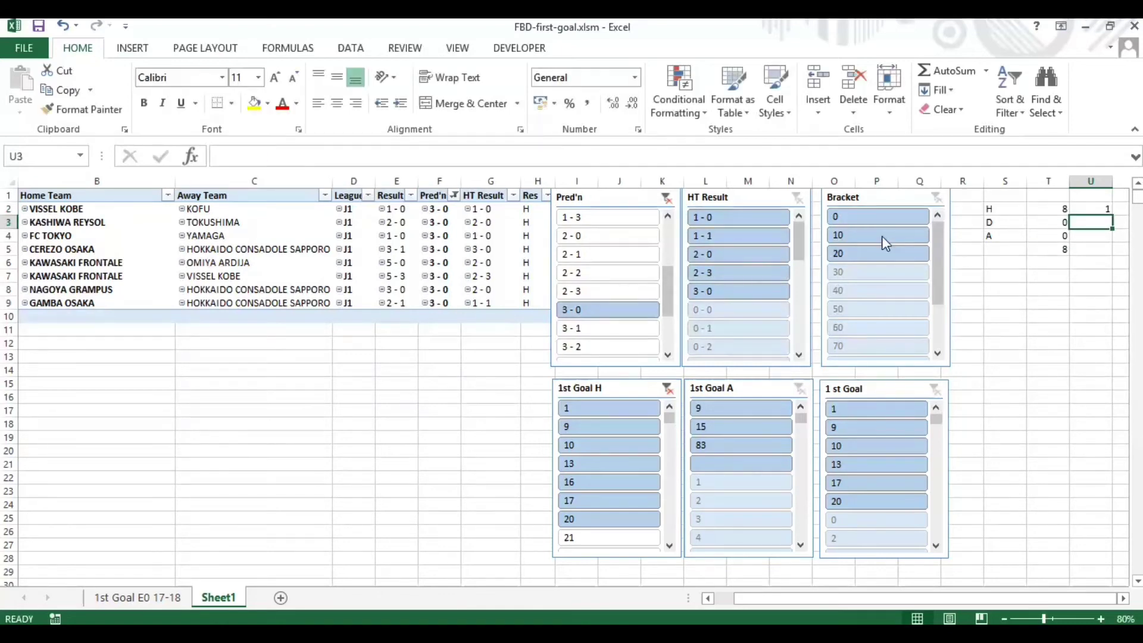
click(1093, 211)
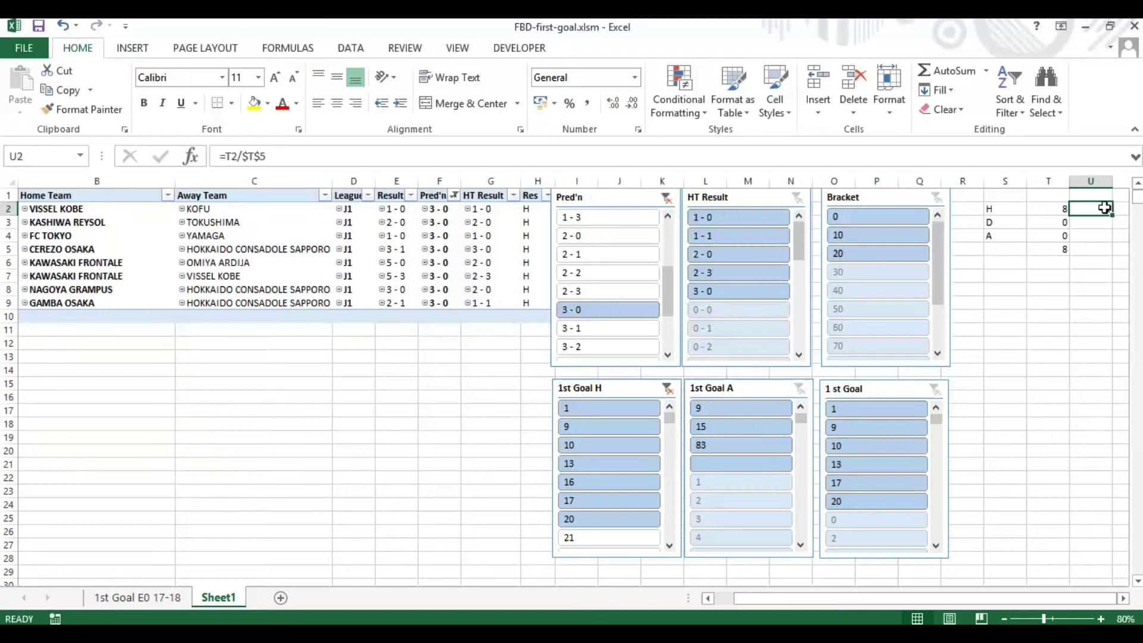
click(569, 103)
drag(1112, 214, 1113, 240)
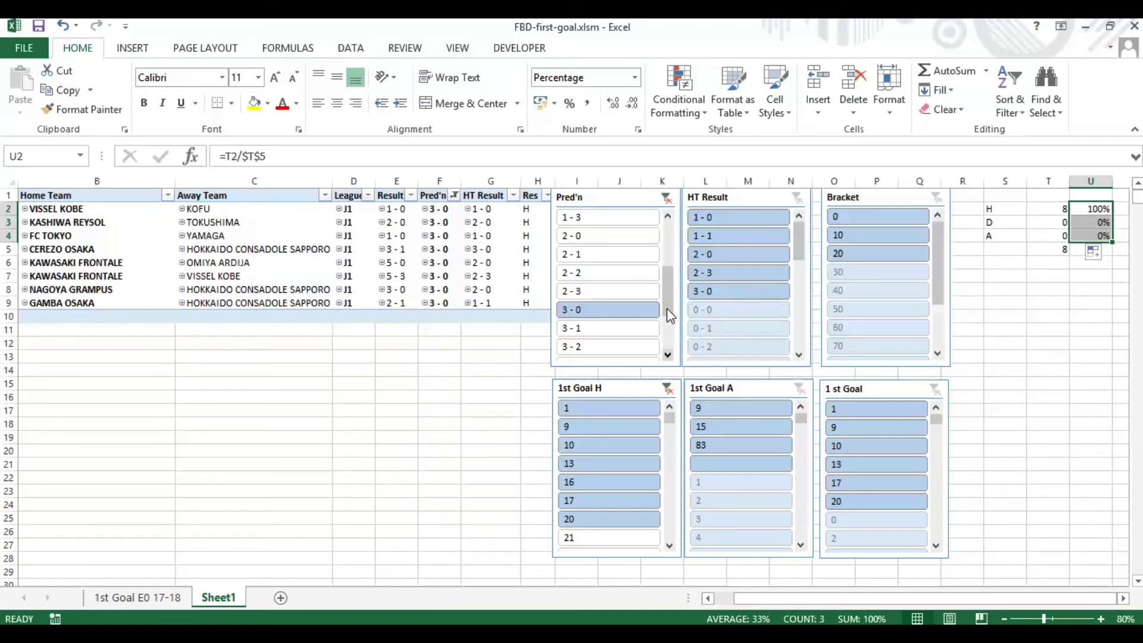
Clear the Pred'n and 1st Goal H slicers, then select 0 - 0 in Pred'n and HT Result
click(666, 197)
click(667, 390)
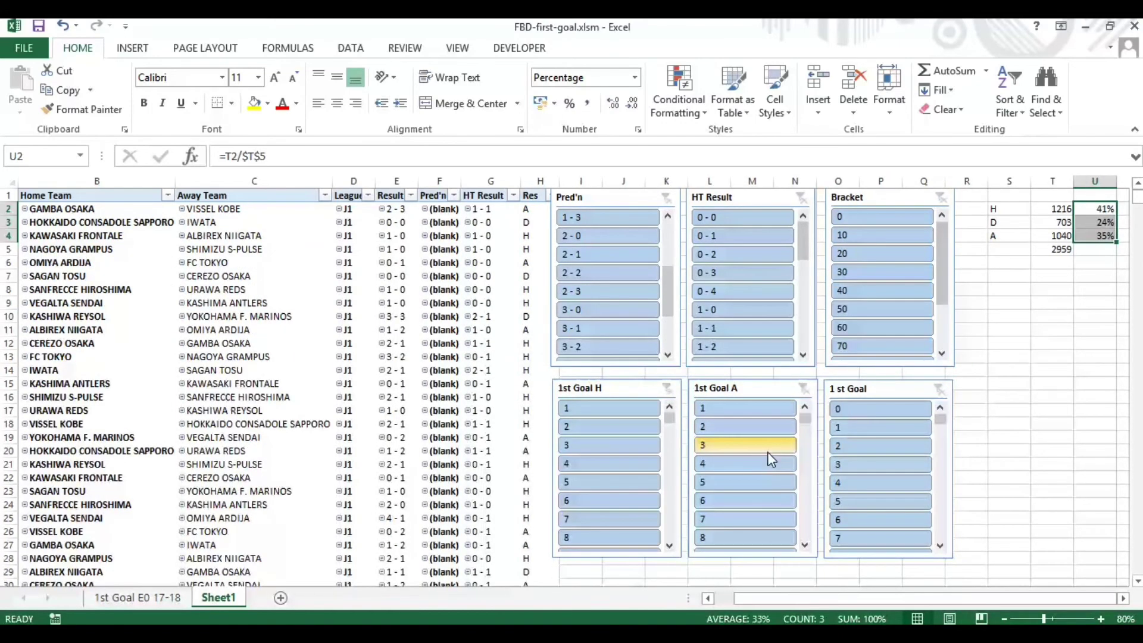
scroll(595, 228, up, 2)
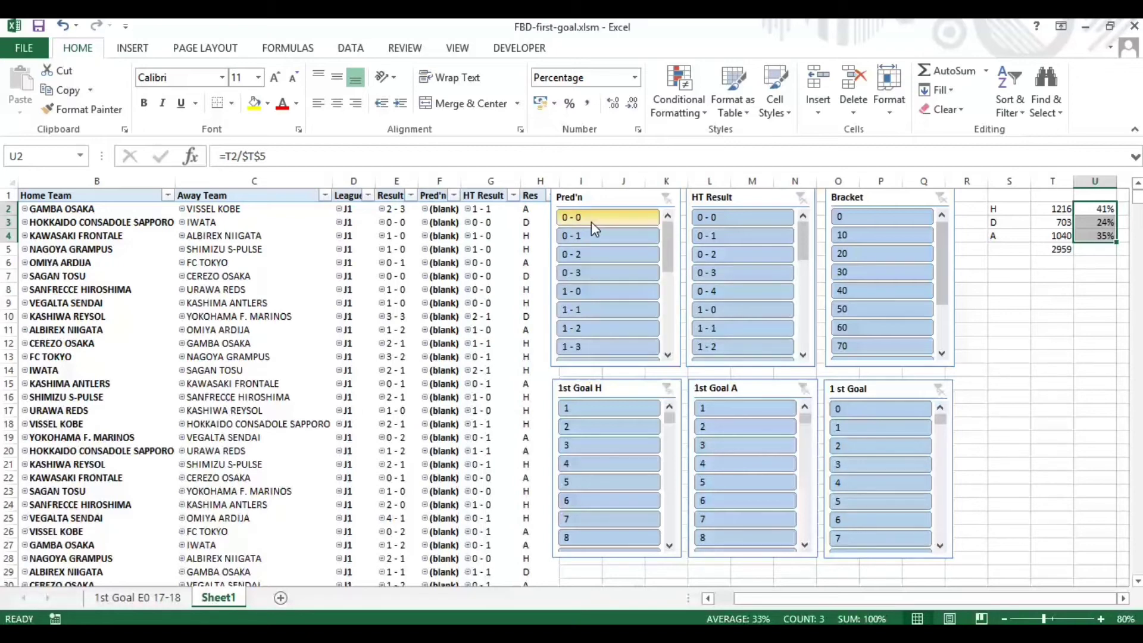
click(592, 220)
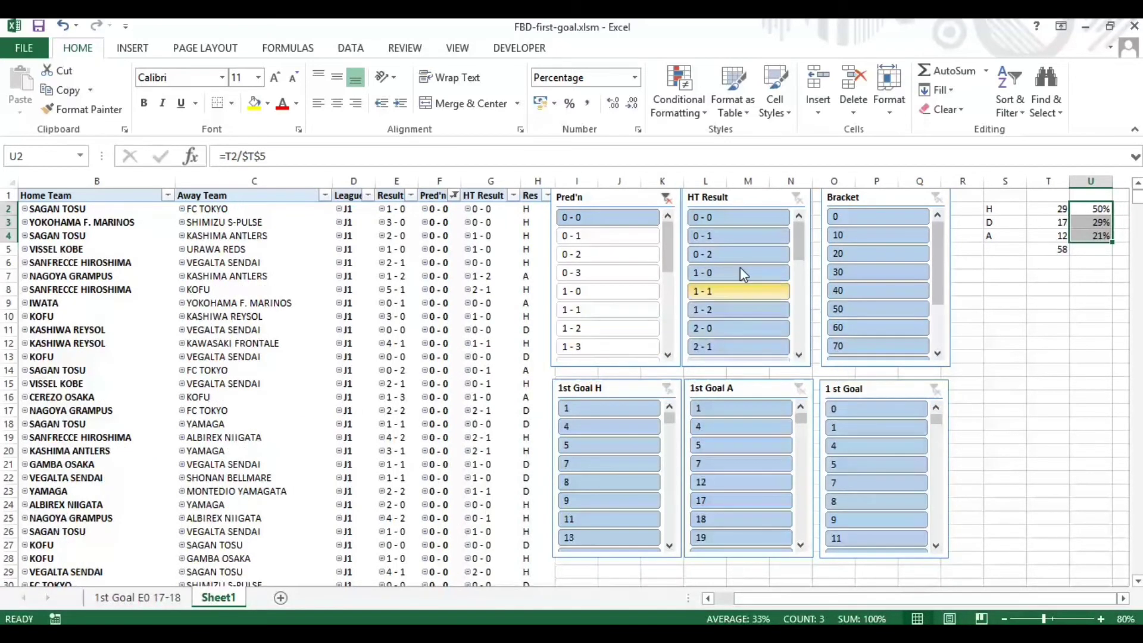
click(730, 221)
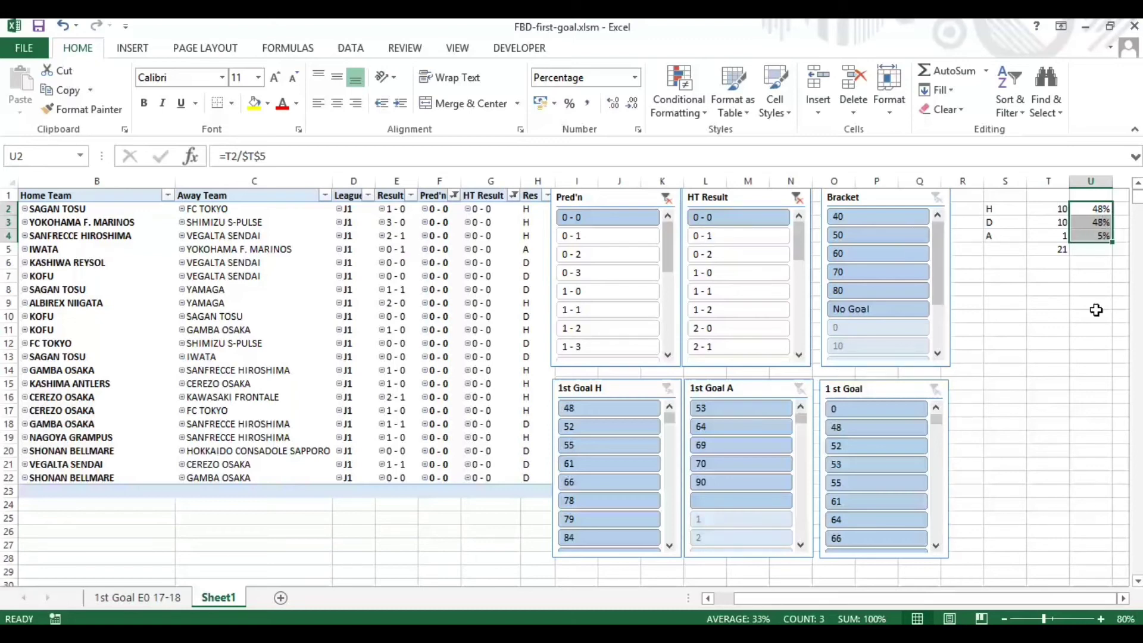
Enter =1/U3 in V3 at two decimals and fill it to V2 and V4 (2.10, 2.10, 21.00)
click(1122, 598)
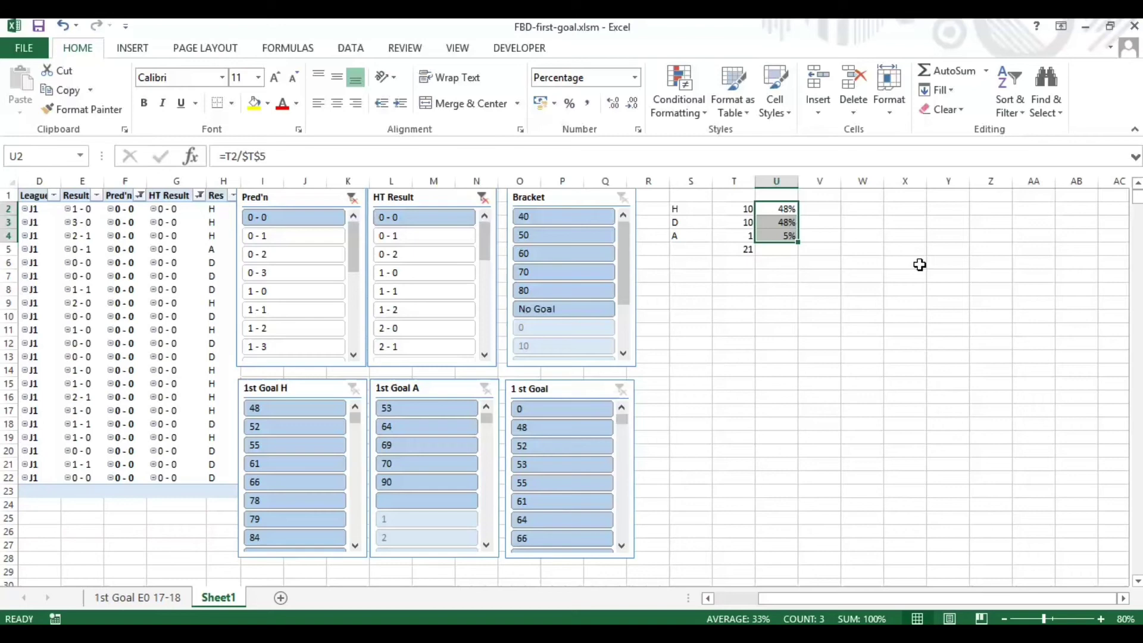
click(829, 222)
text(=)
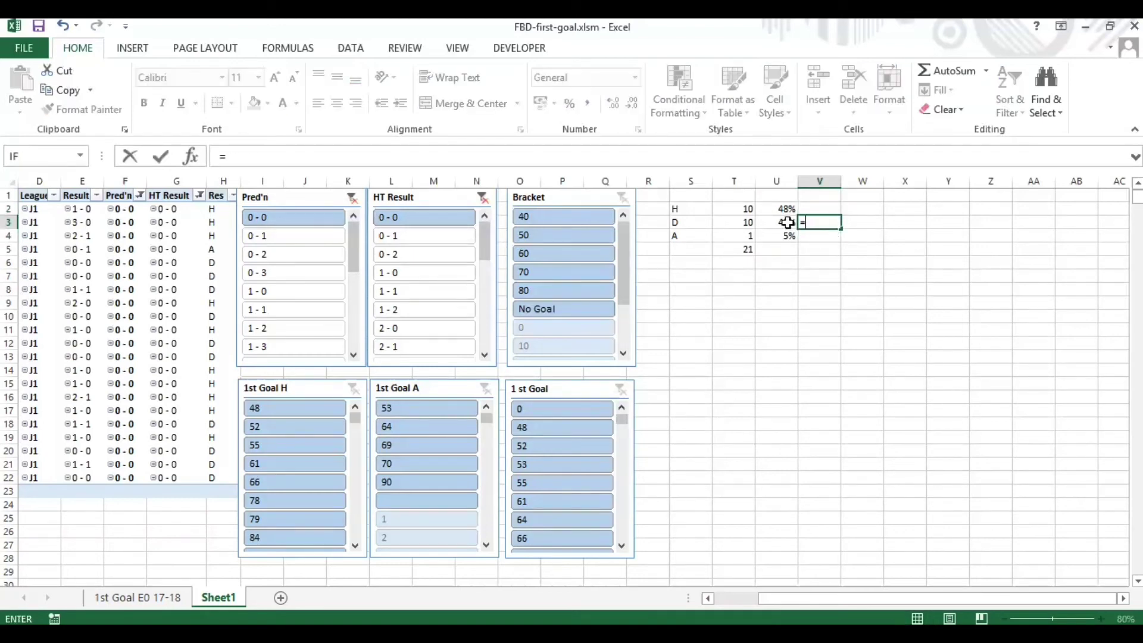
text(1/)
click(787, 222)
key(Return)
click(831, 224)
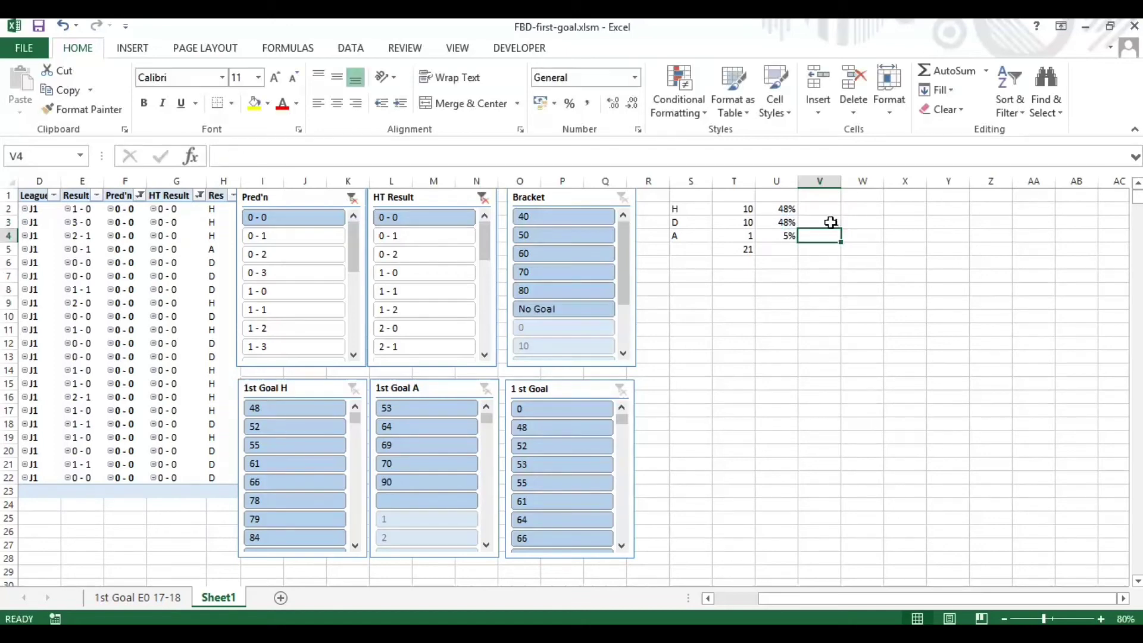
click(613, 103)
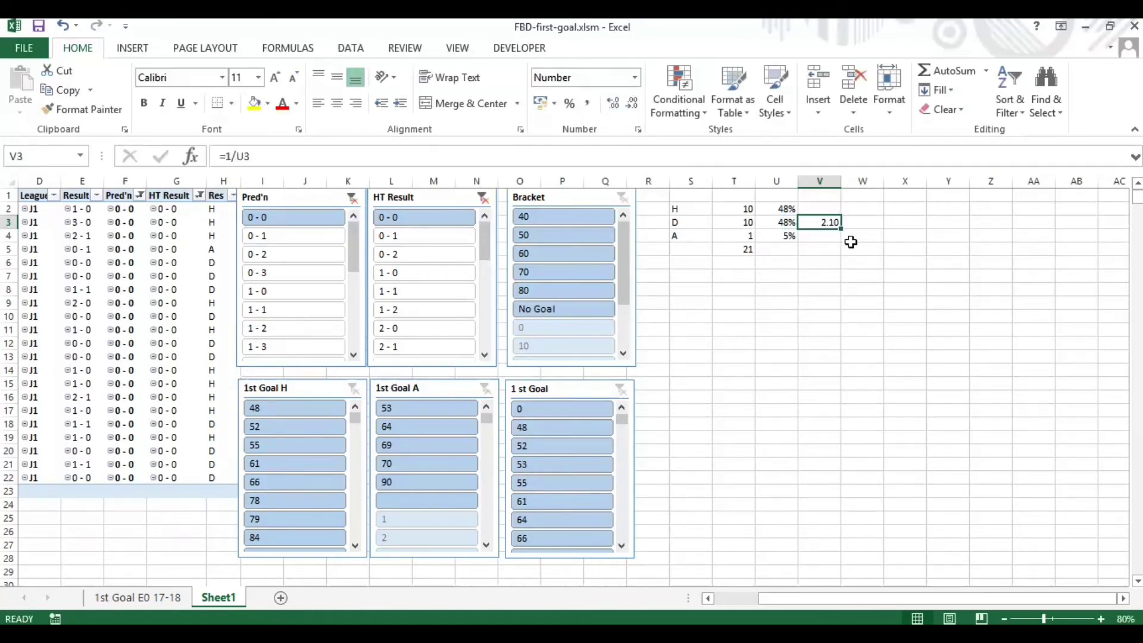
mouse_move(842, 232)
mouse_down()
mouse_move(841, 209)
mouse_move(841, 239)
mouse_up()
click(827, 280)
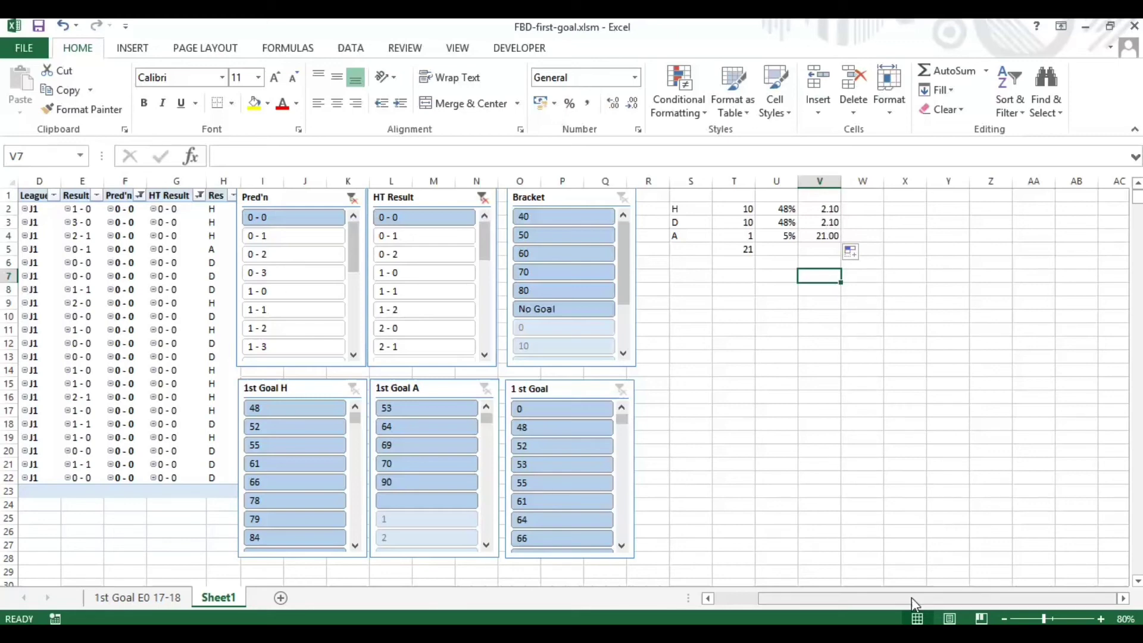
Scroll the sheet left, then bring up FBDResults (4).xls from the Excel taskbar thumbnail
drag(912, 598, 894, 598)
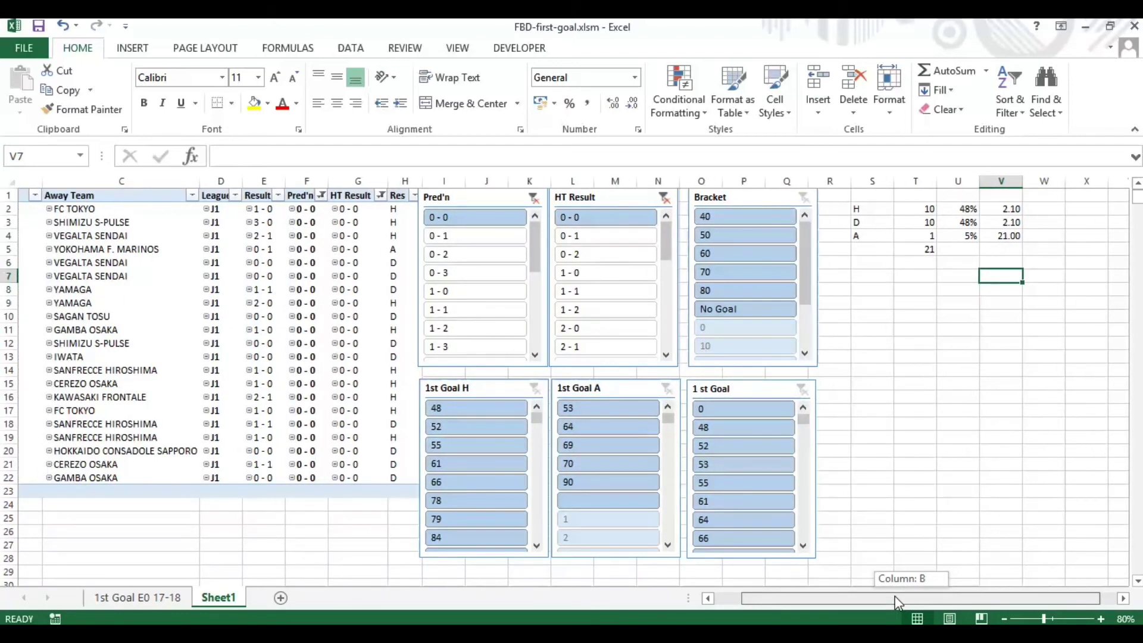
drag(897, 602, 900, 600)
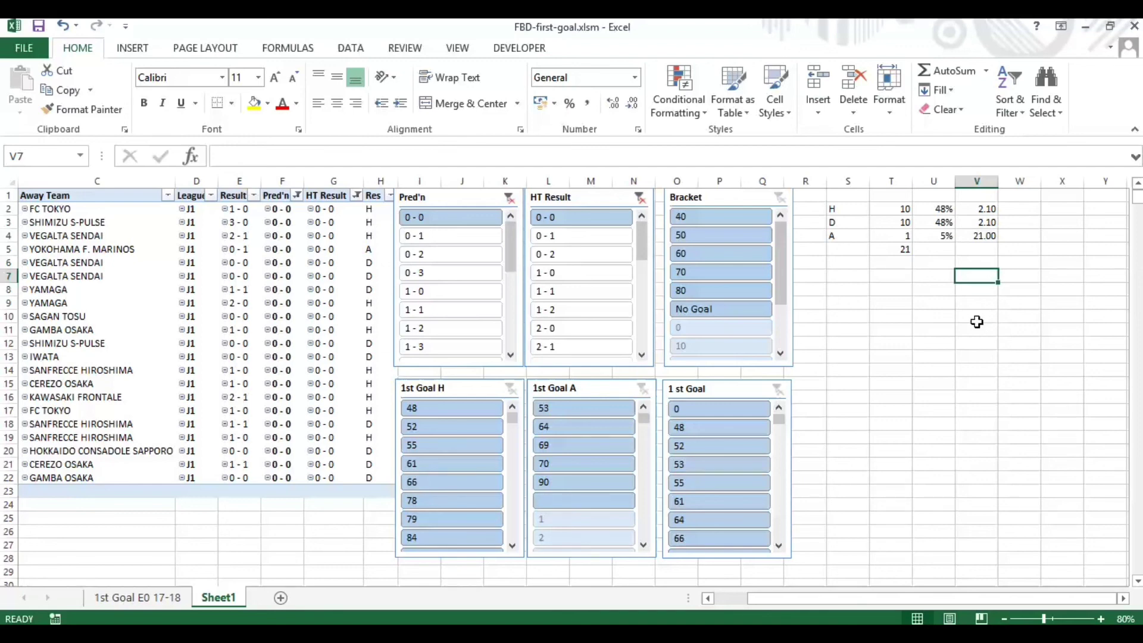
drag(879, 602, 824, 602)
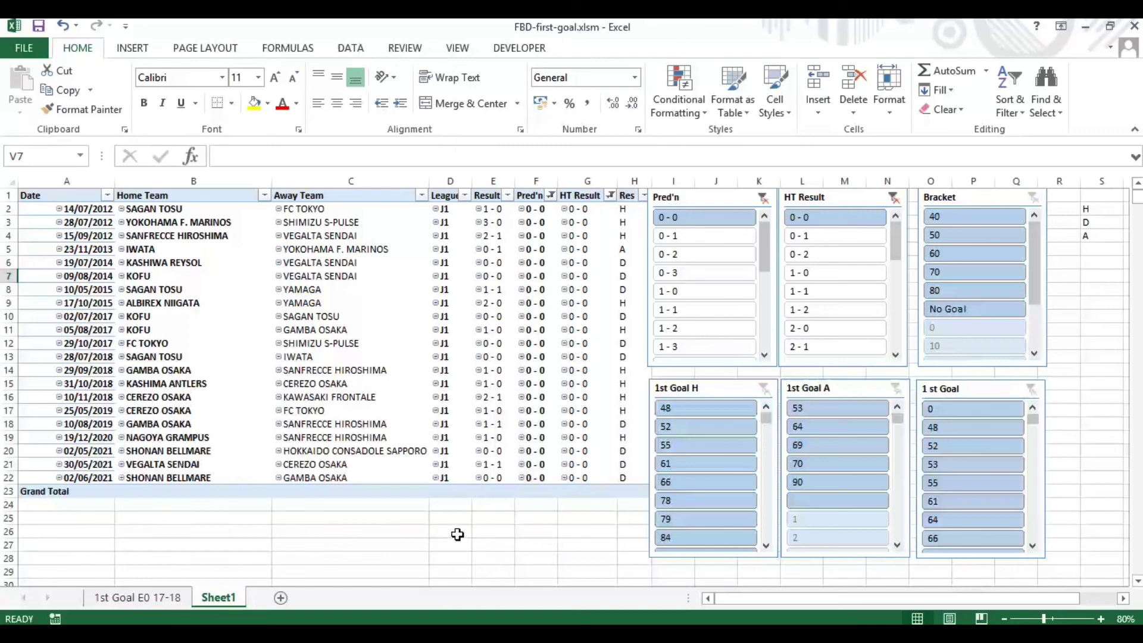
key(alt+Tab)
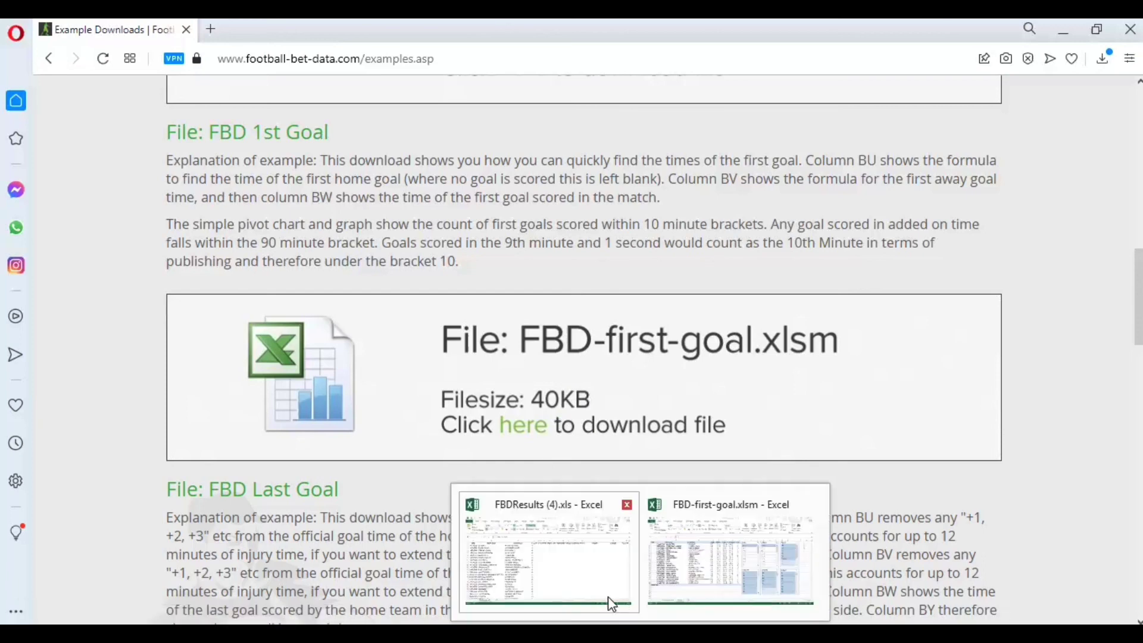
click(604, 596)
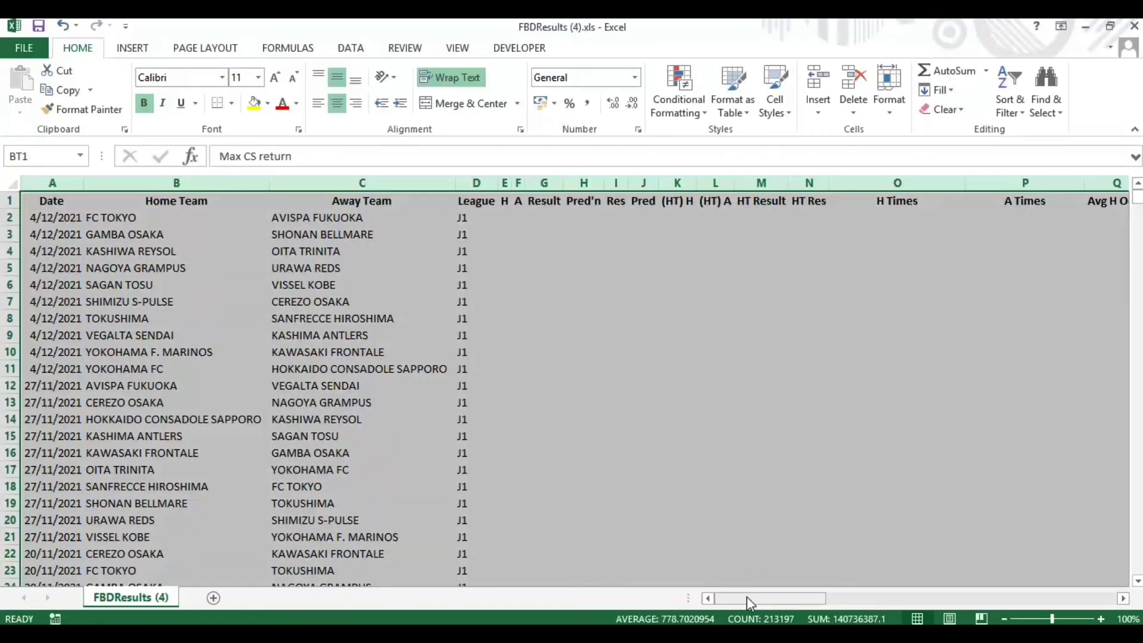
Scroll the sheet fully right and switch back to FBD-first-goal.xlsm via its taskbar thumbnail
drag(747, 596, 553, 597)
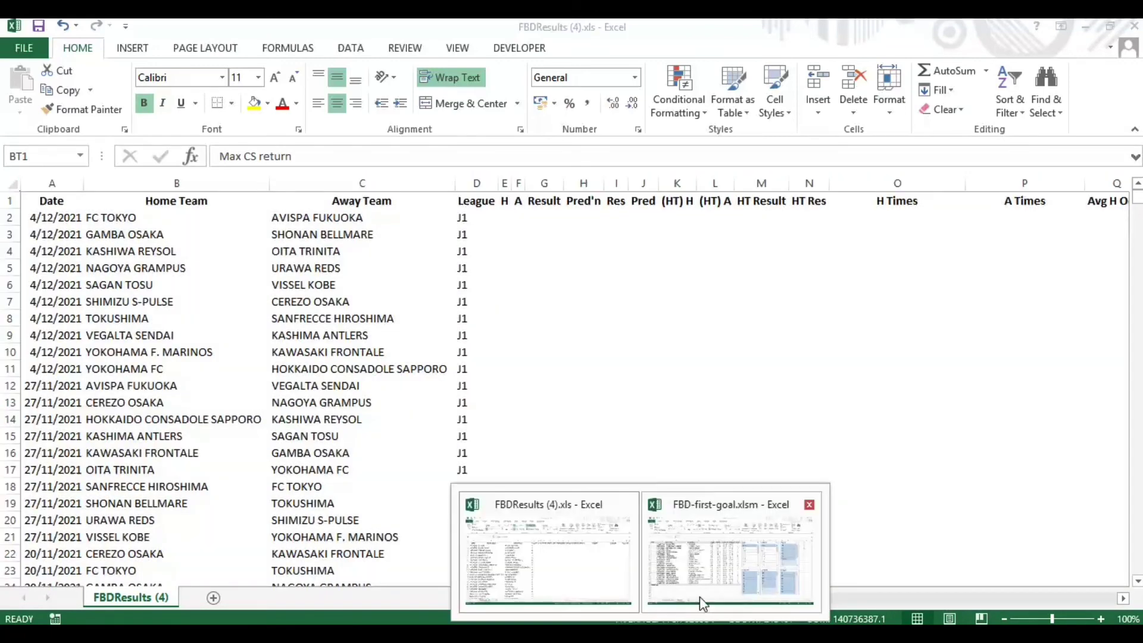
click(704, 600)
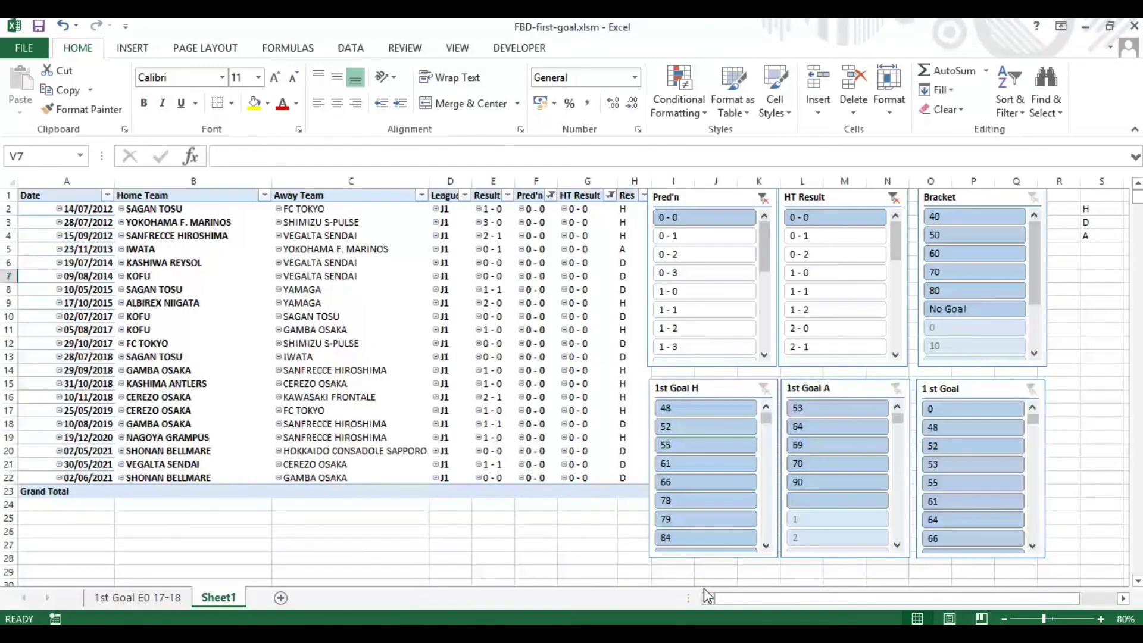